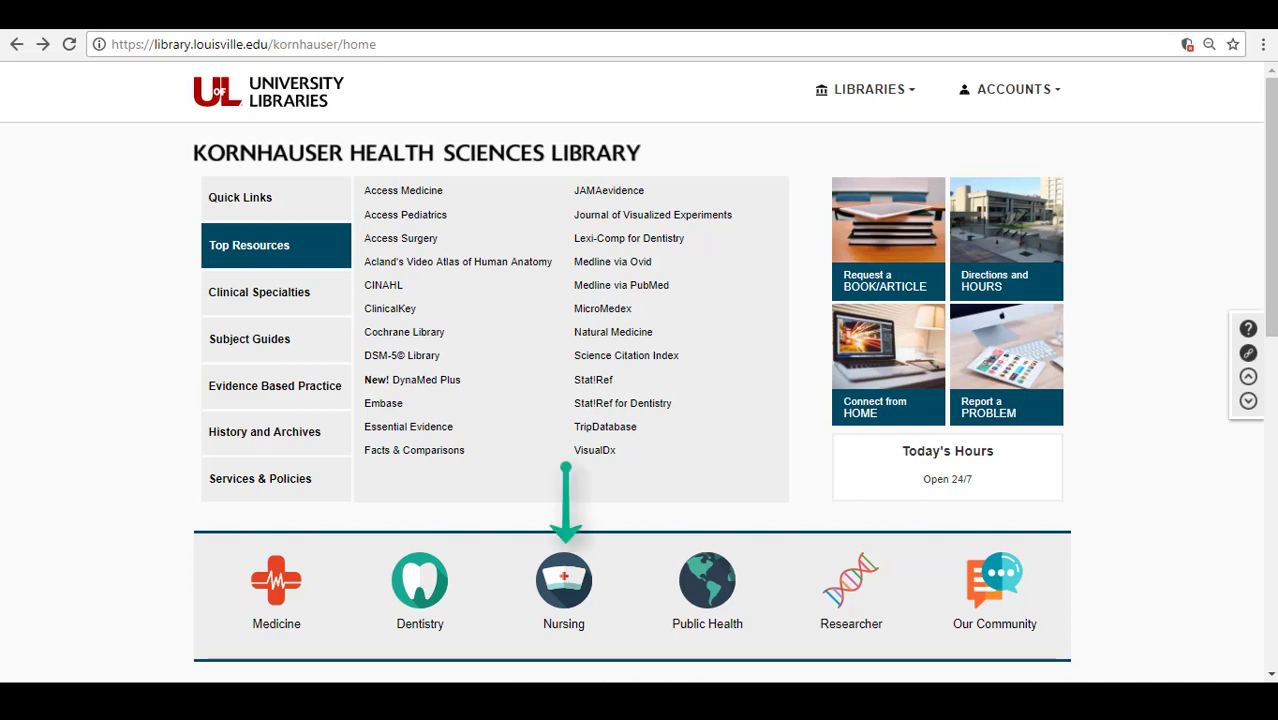
Open the Nursing portal from the Kornhauser Health Sciences Library home page and expand Essential Resources for Nursing.
click(564, 585)
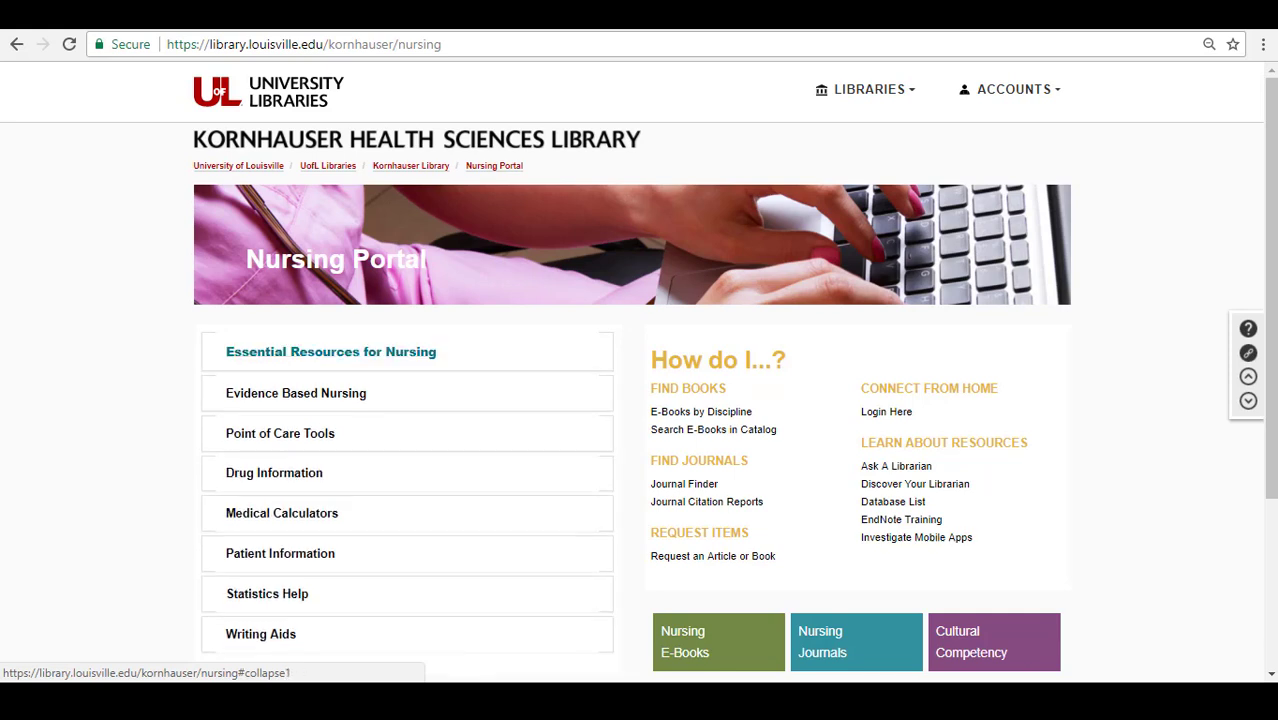
click(331, 352)
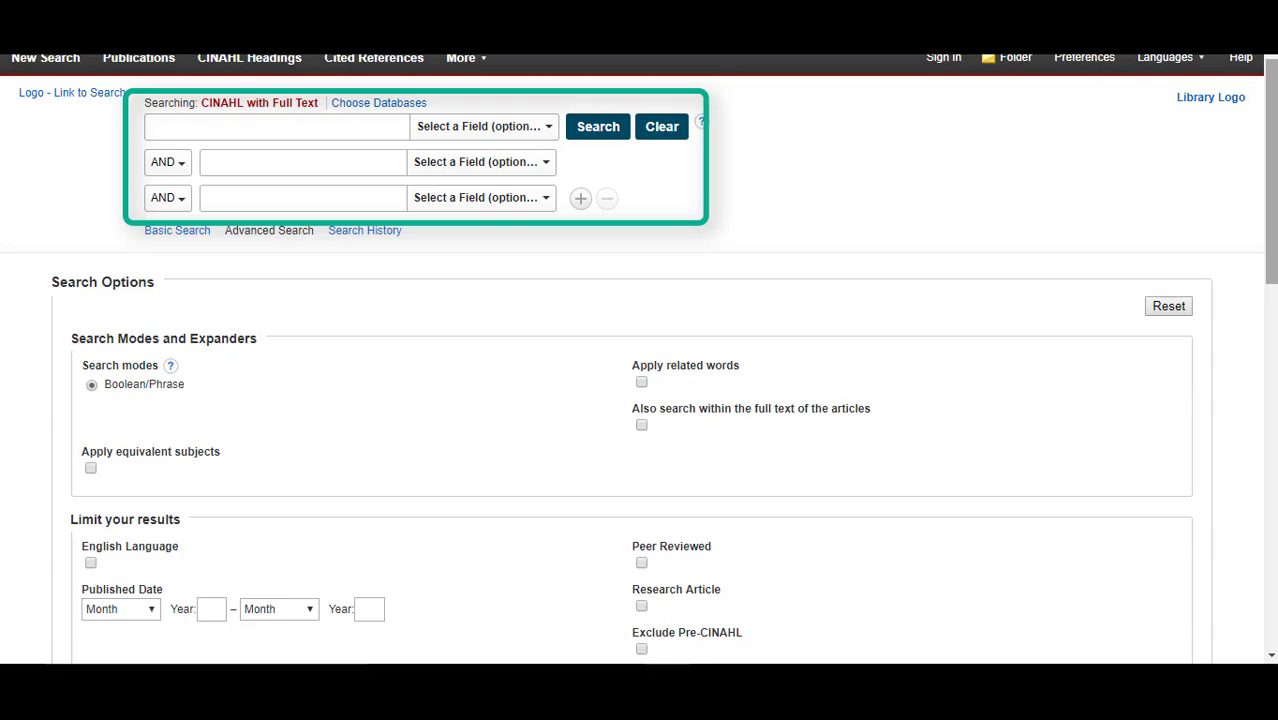
Review the search options and result limiters on the CINAHL with Full Text advanced search page.
scroll(638, 359, down, 3)
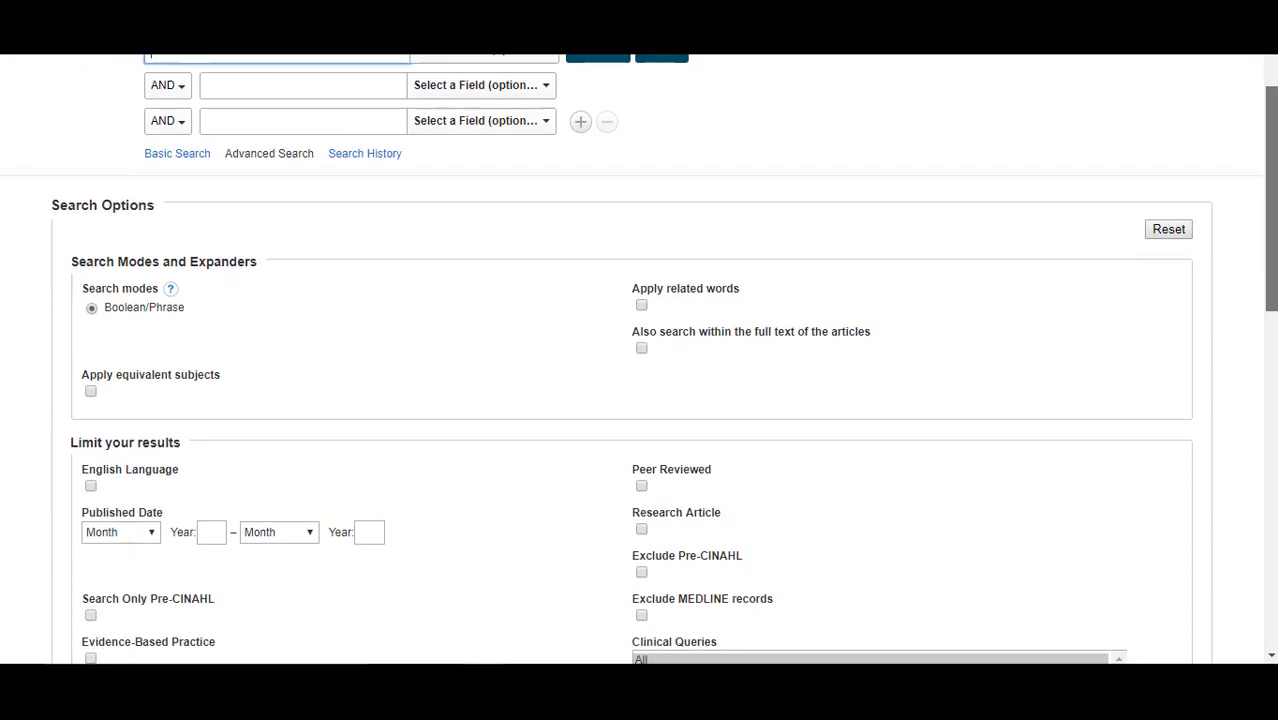
scroll(638, 359, down, 14)
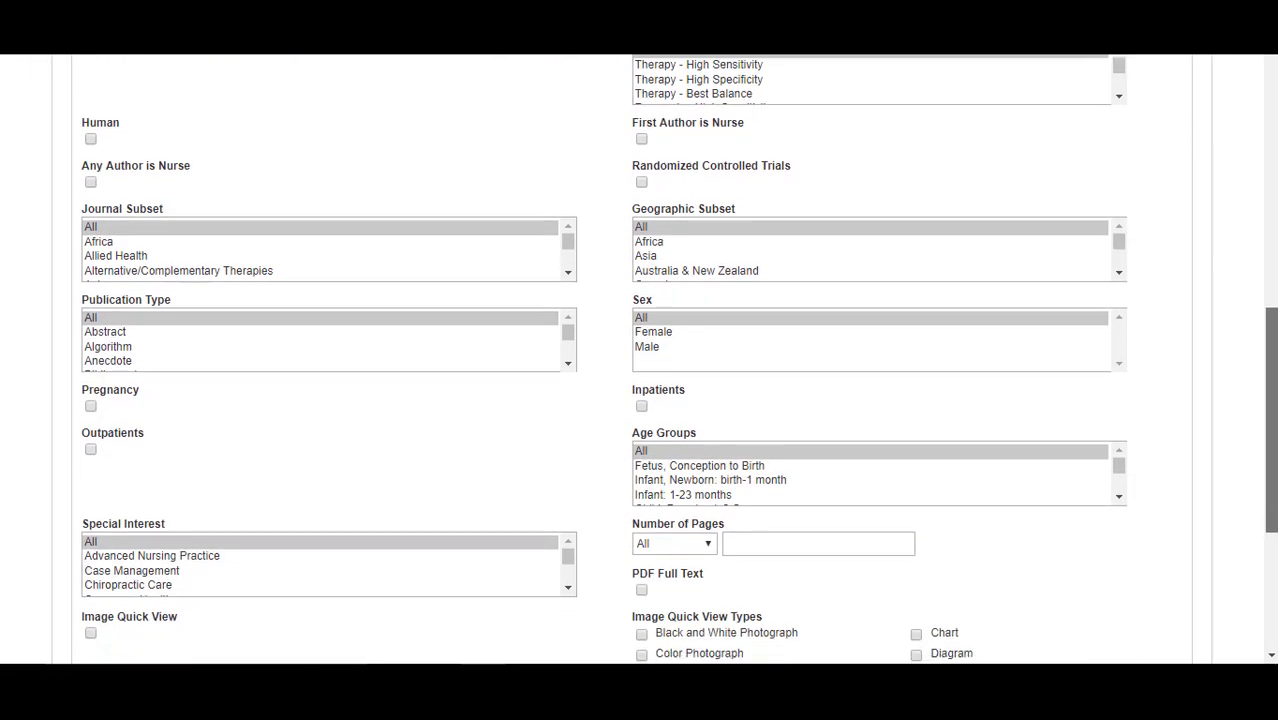
scroll(638, 359, down, 3)
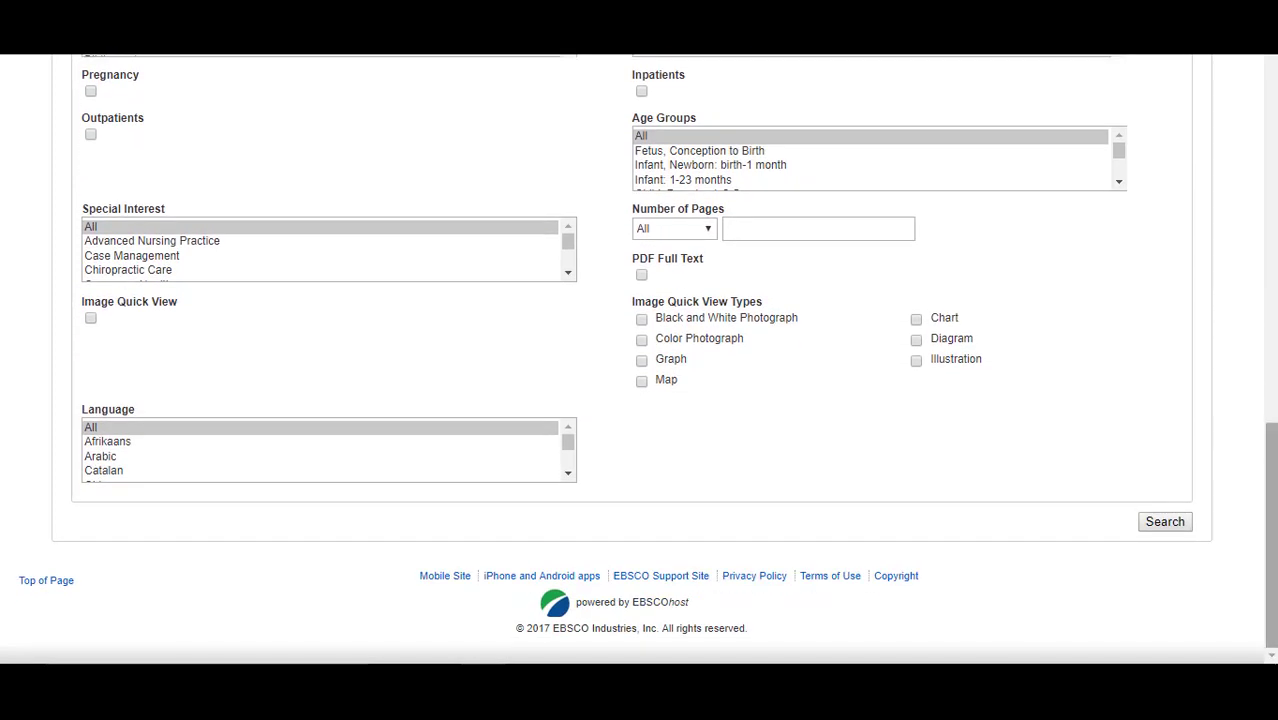
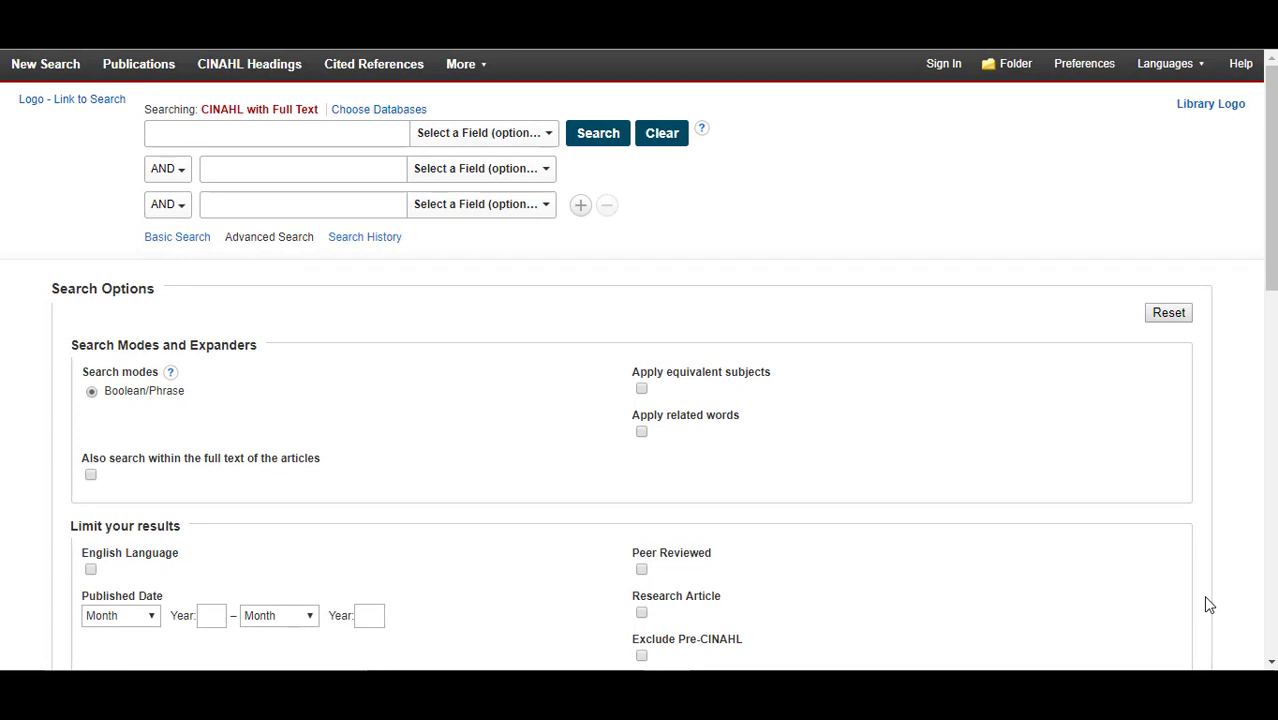
Search CINAHL for music therapy AND cancer AND quality of life, one term per search row.
click(210, 134)
text(music therapy)
key(Tab)
key(Tab)
key(Tab)
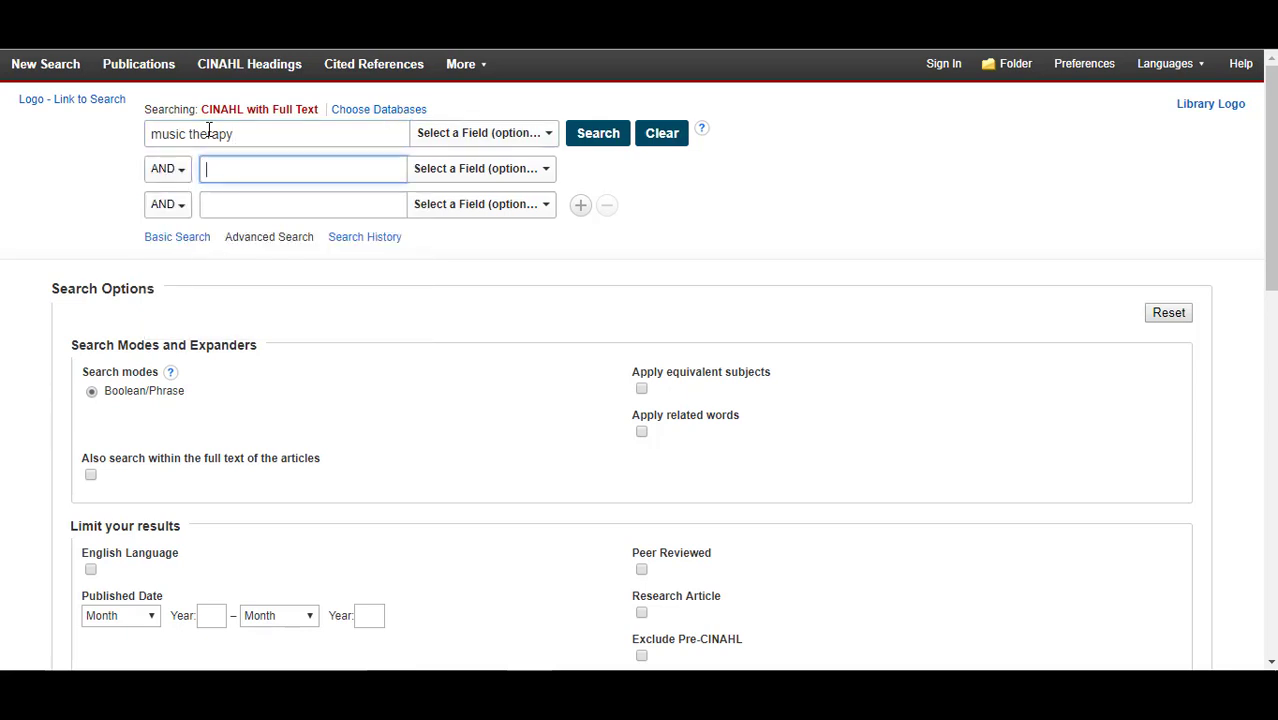
text(cancer)
key(Tab)
key(Tab)
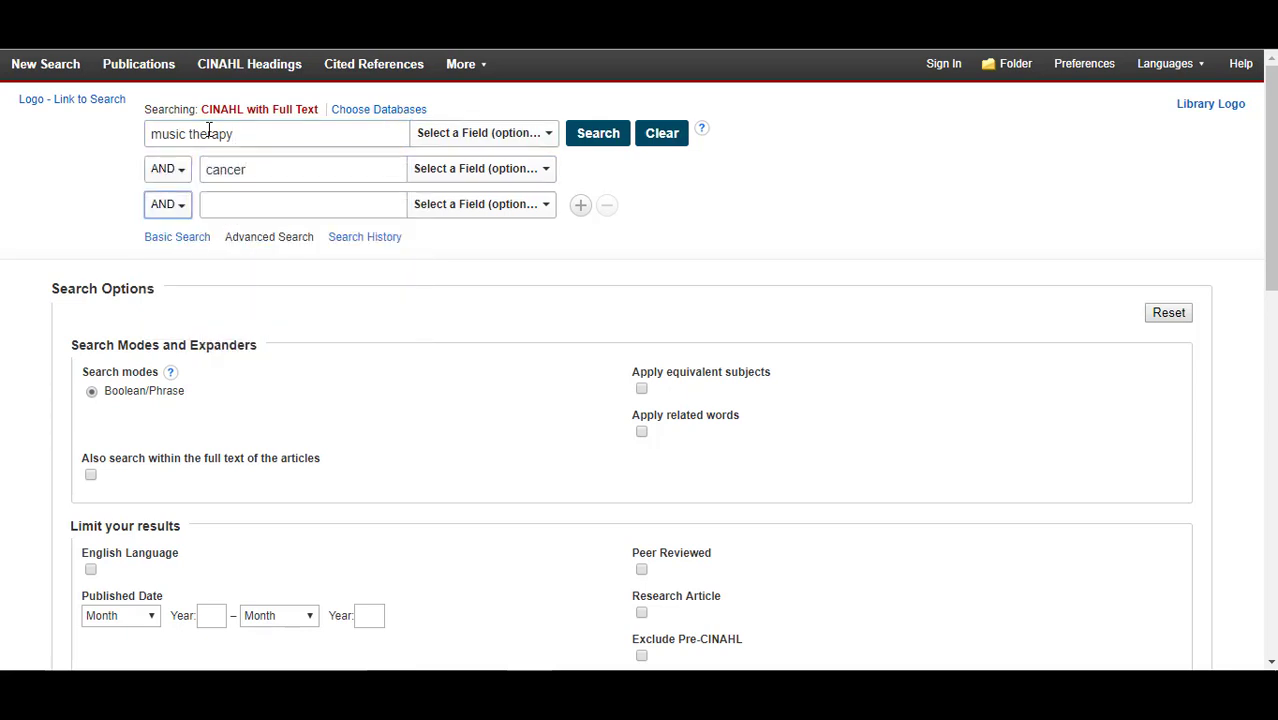
key(Tab)
text(qu)
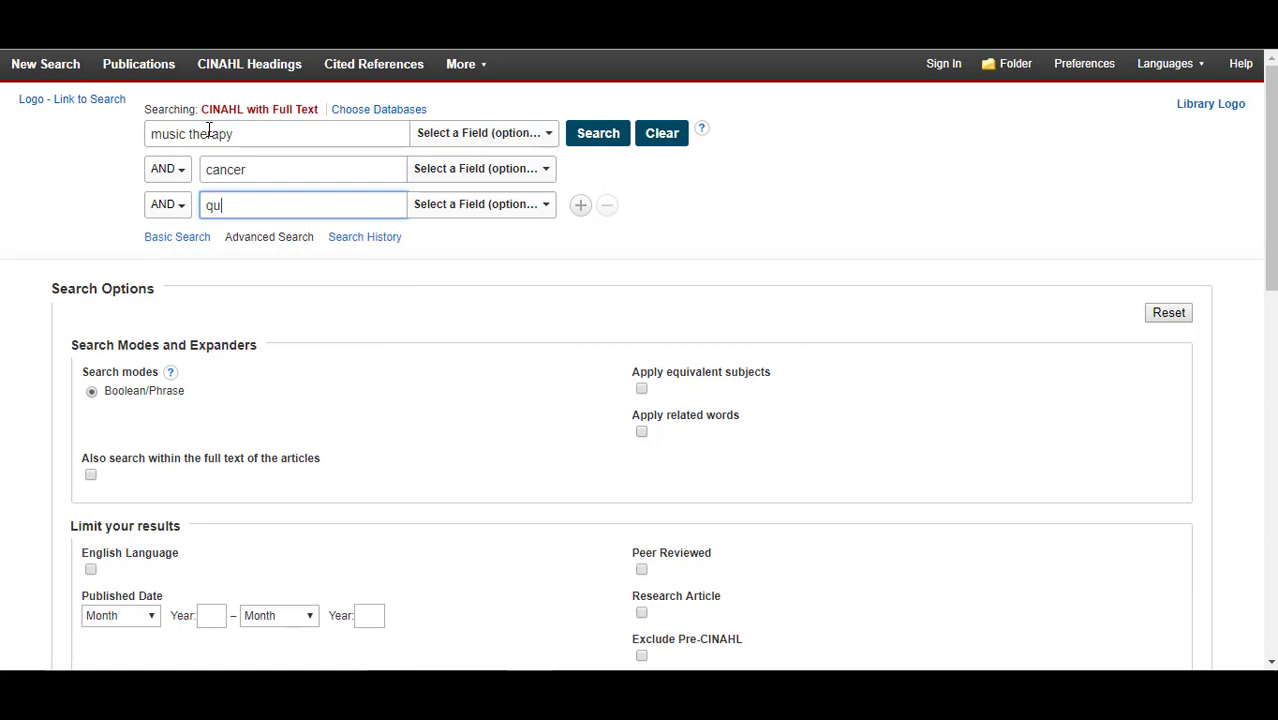
text(ality of life)
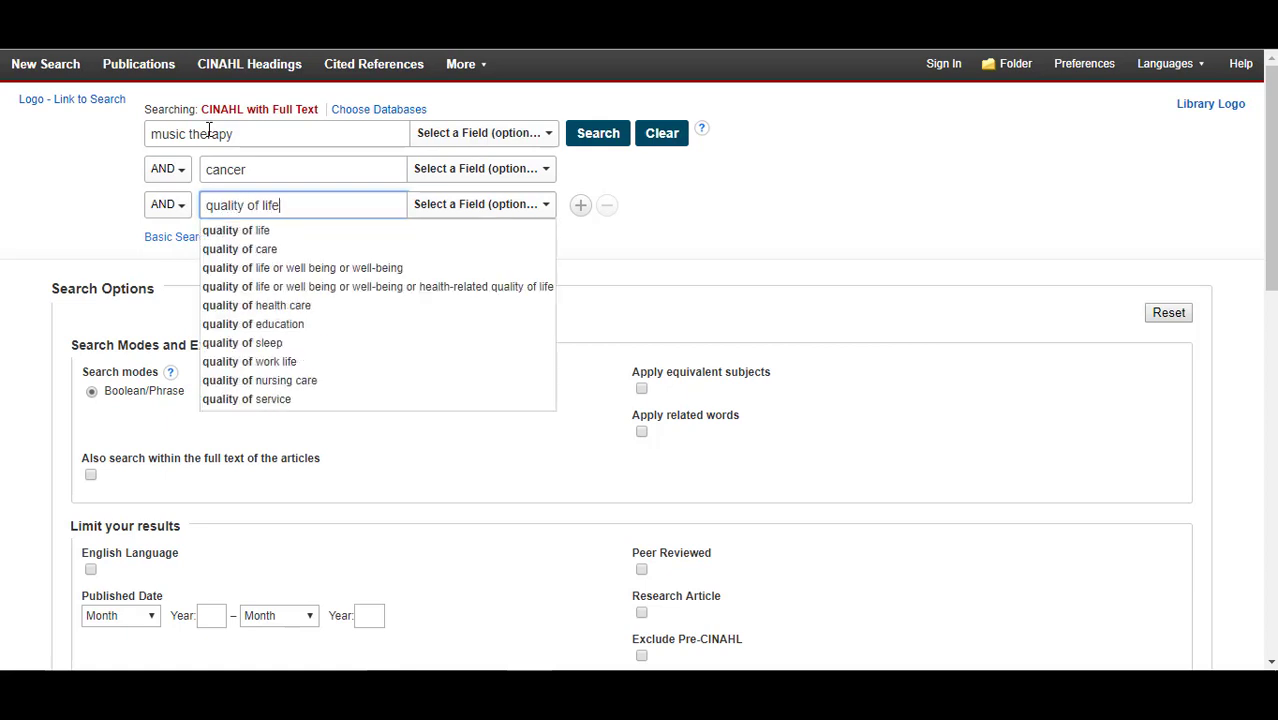
click(686, 243)
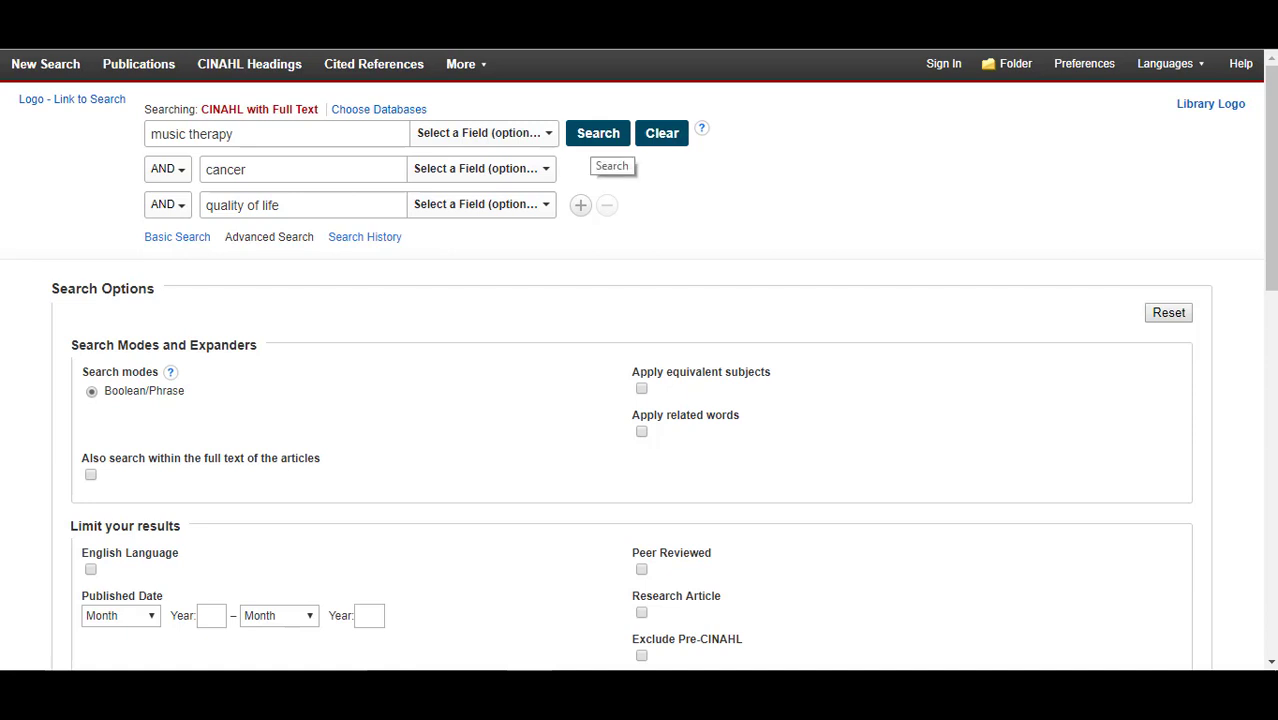
click(598, 133)
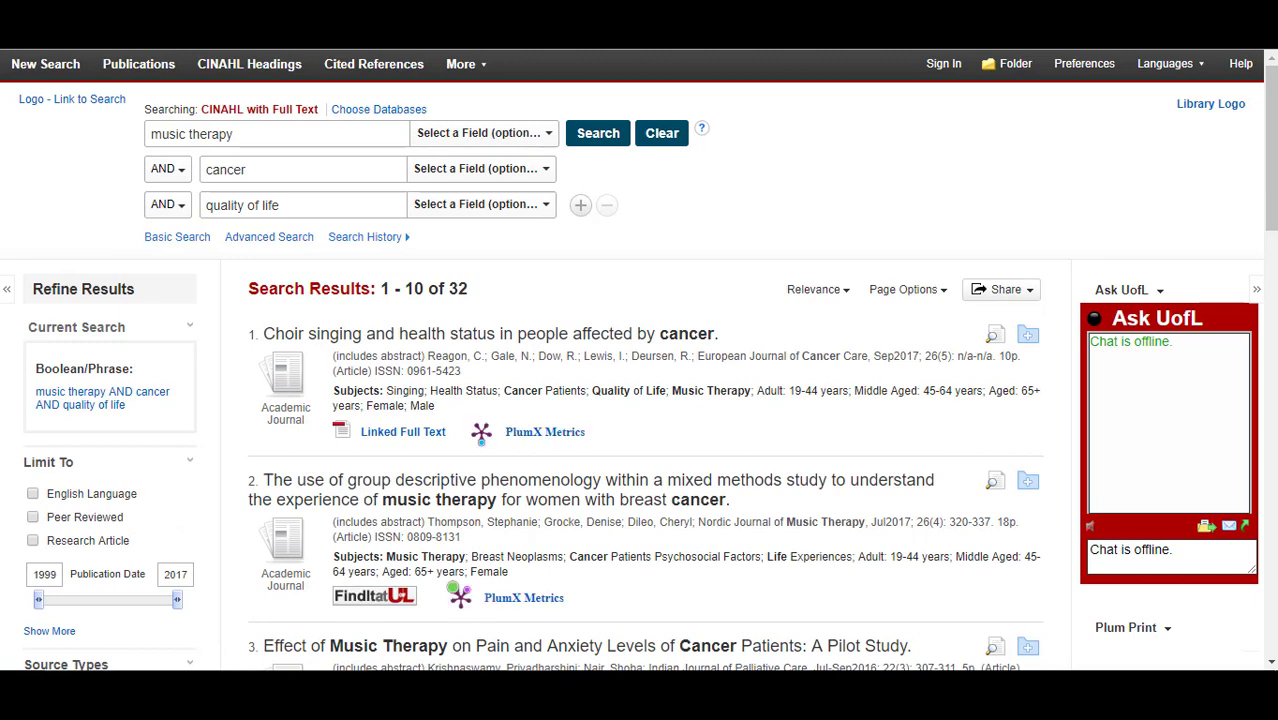
Look through the music therapy search results and examine the publication date limiter.
scroll(640, 360, down, 3)
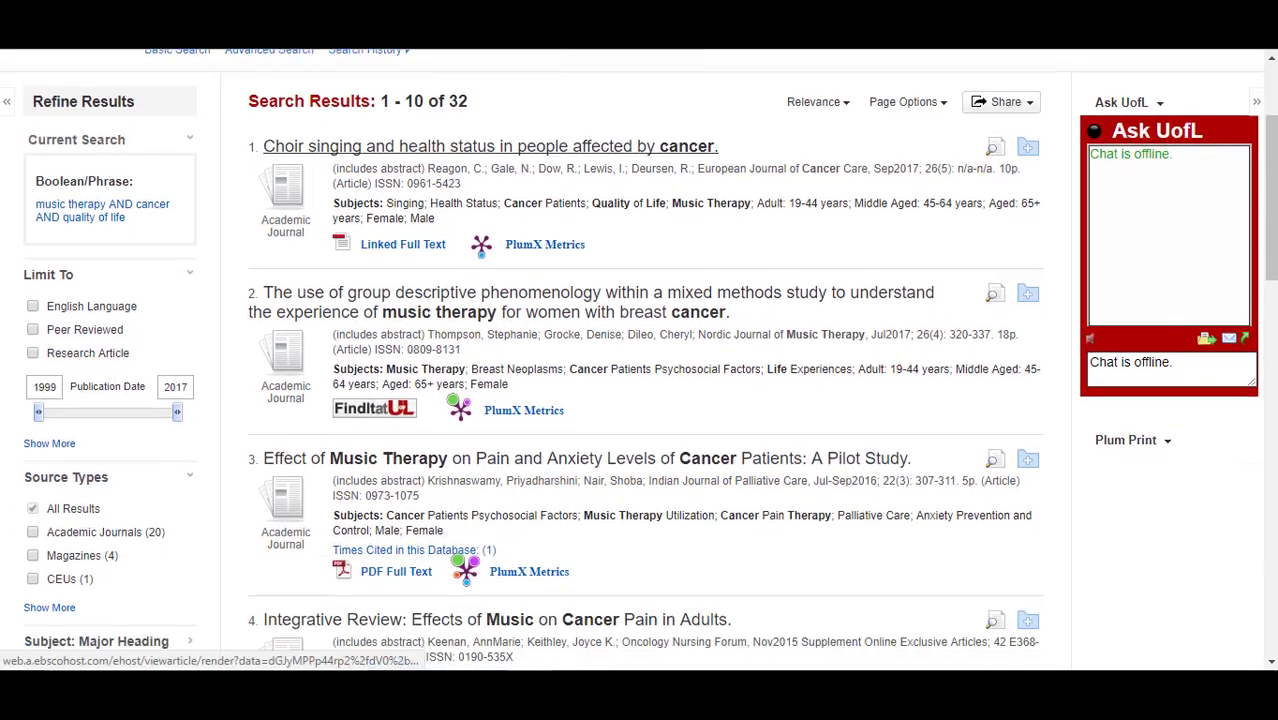
scroll(500, 244, down, 3)
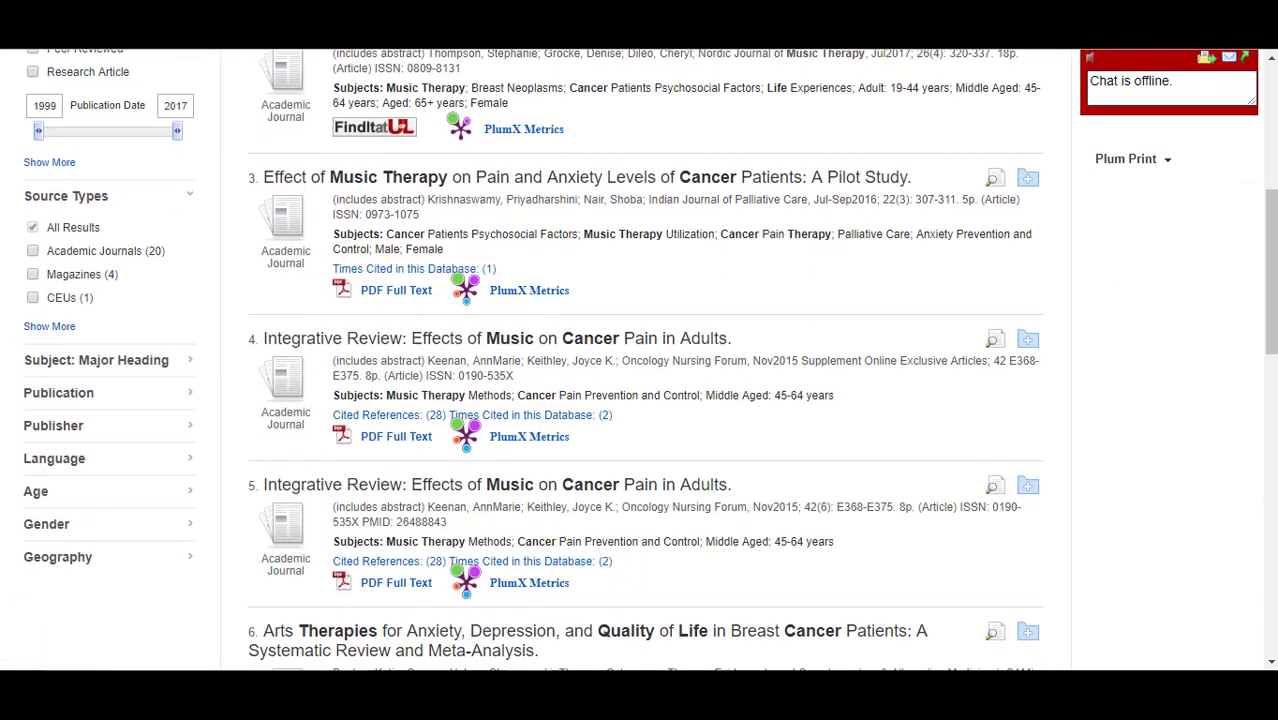
scroll(500, 244, down, 1)
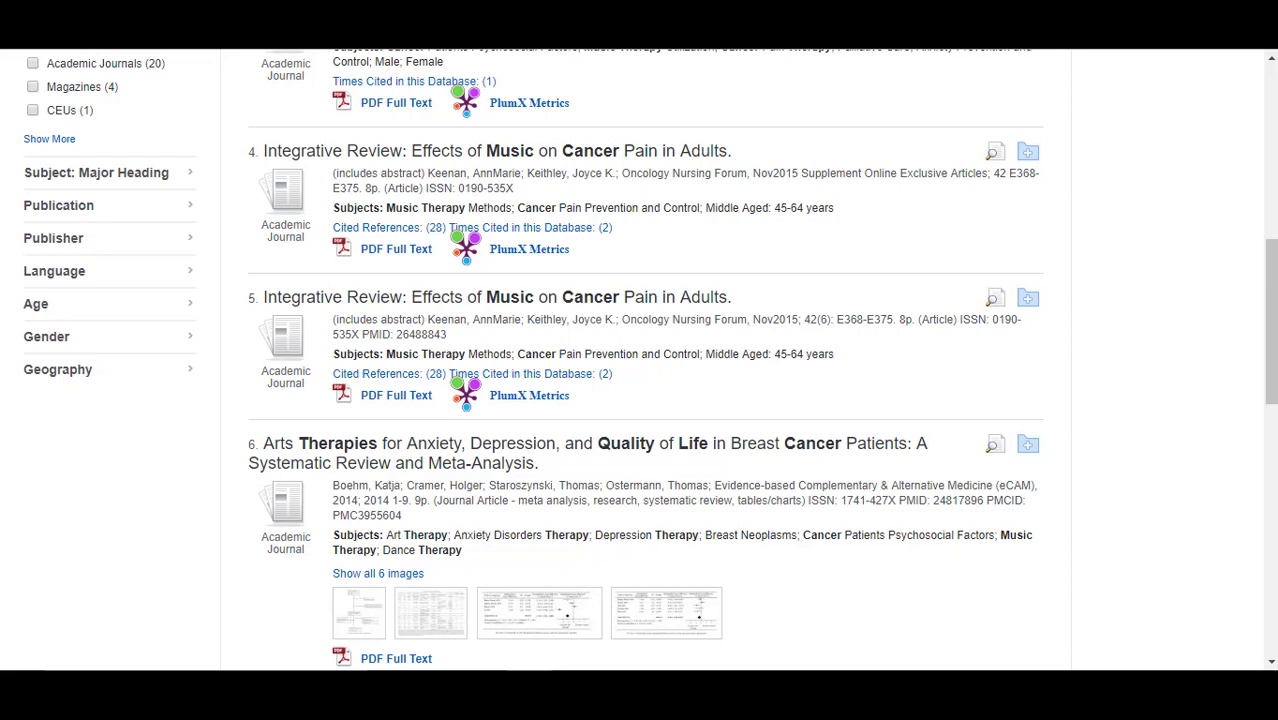
scroll(640, 360, up, 5)
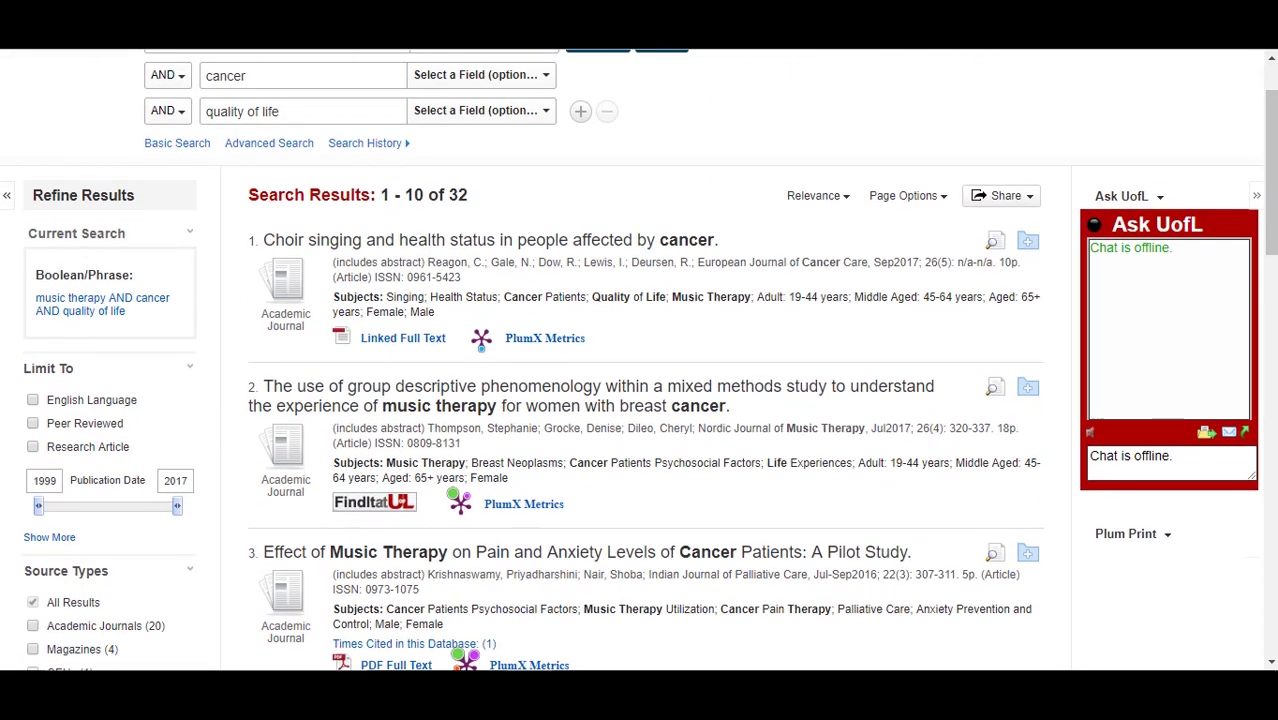
drag(38, 506, 100, 506)
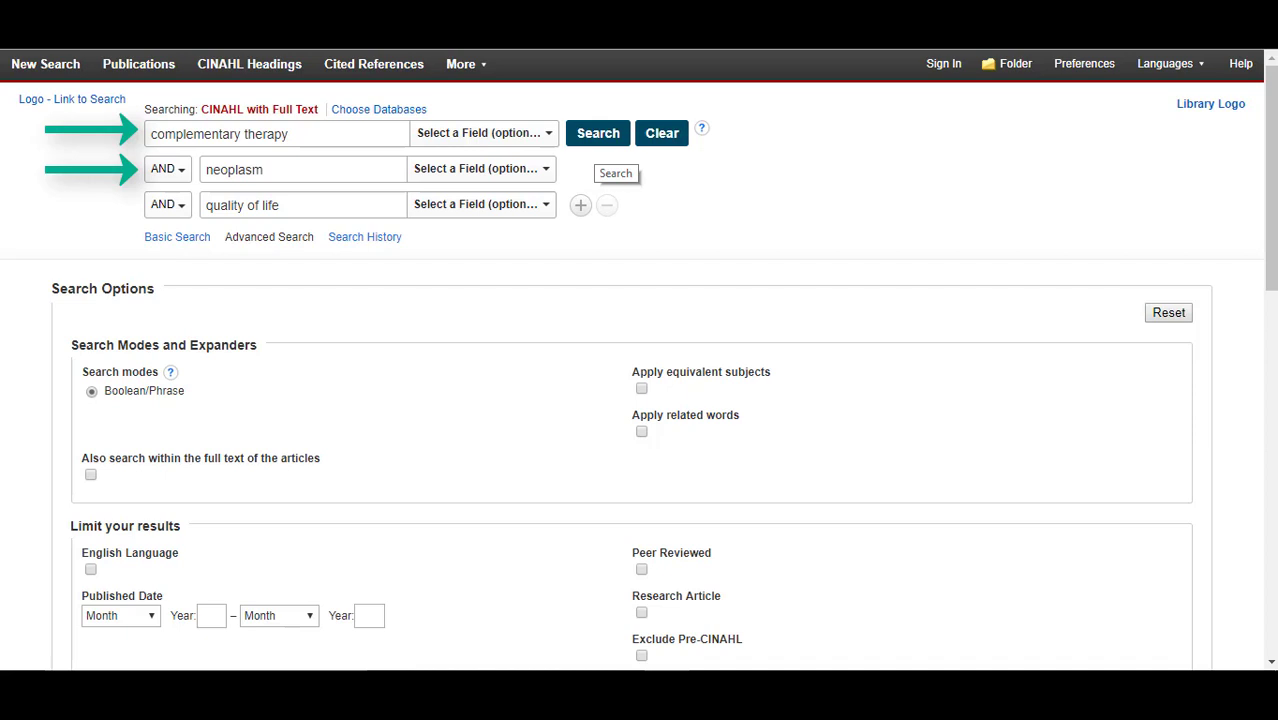
Run the search for complementary therapy AND neoplasm AND quality of life, and open the first result's PDF full text.
click(600, 138)
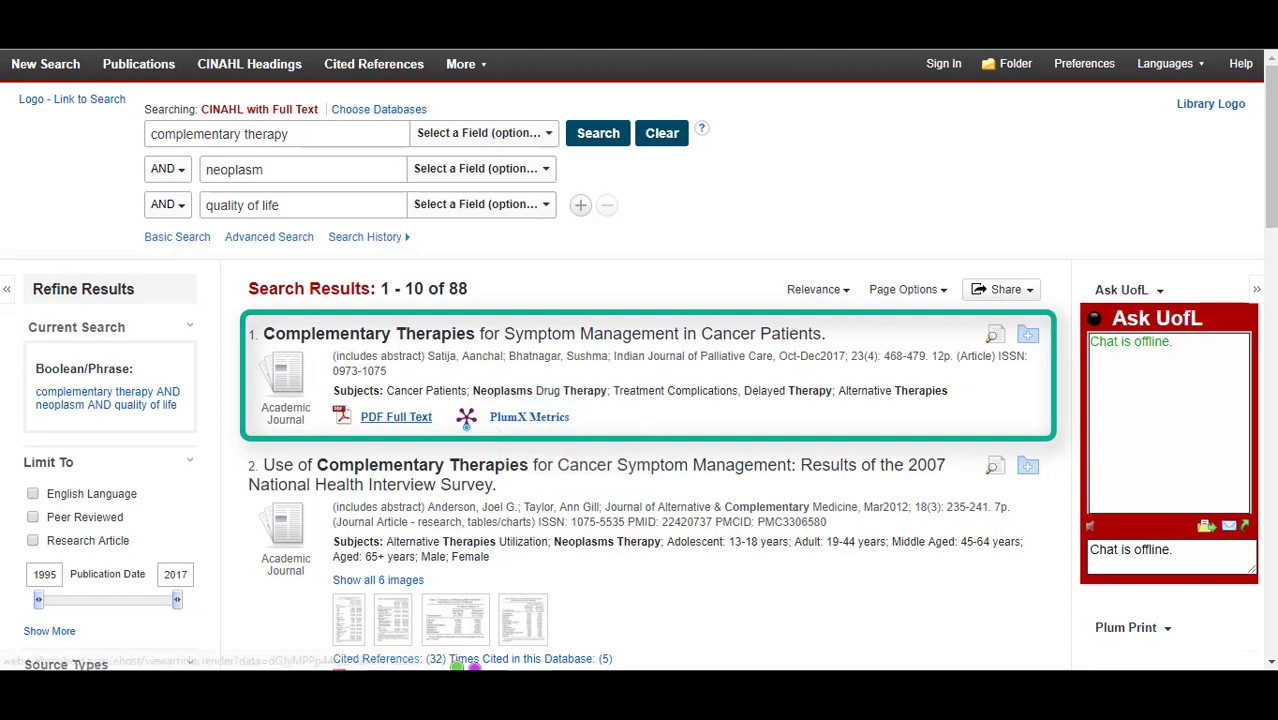
click(400, 420)
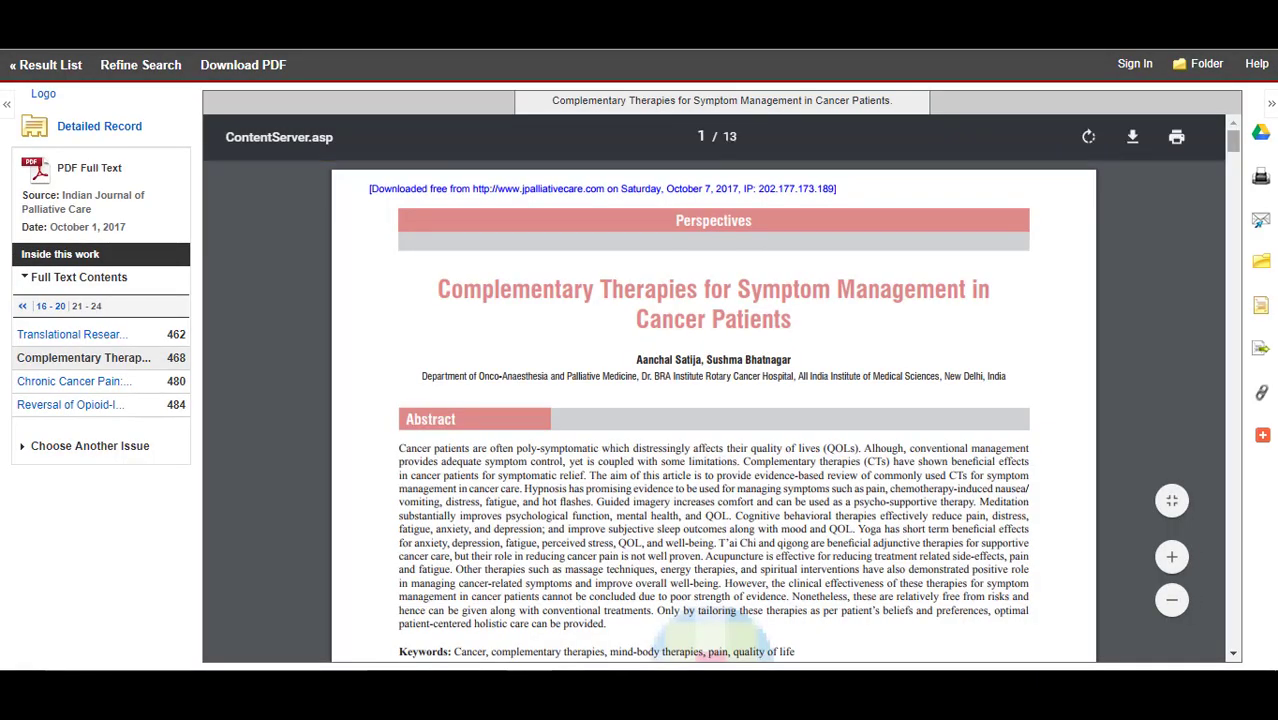
Read through the complementary therapies article as far as the Music therapy section on page 4.
scroll(710, 635, down, 20)
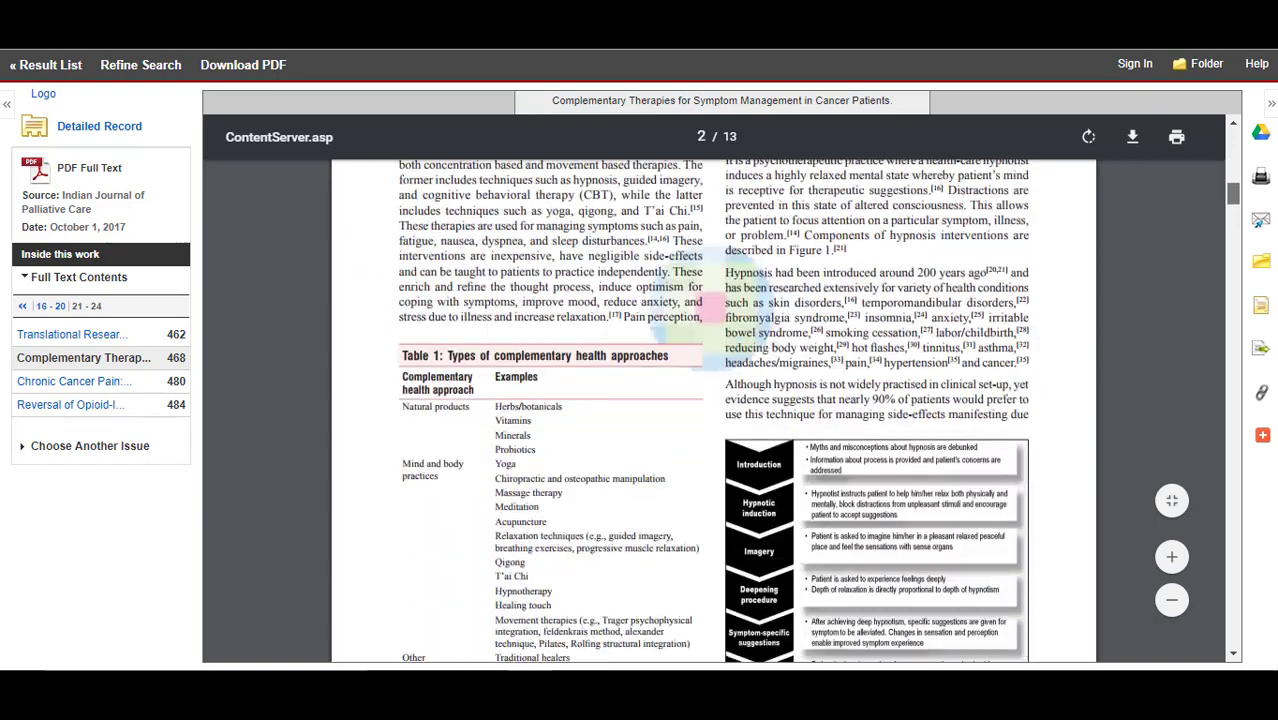
scroll(705, 492, down, 20)
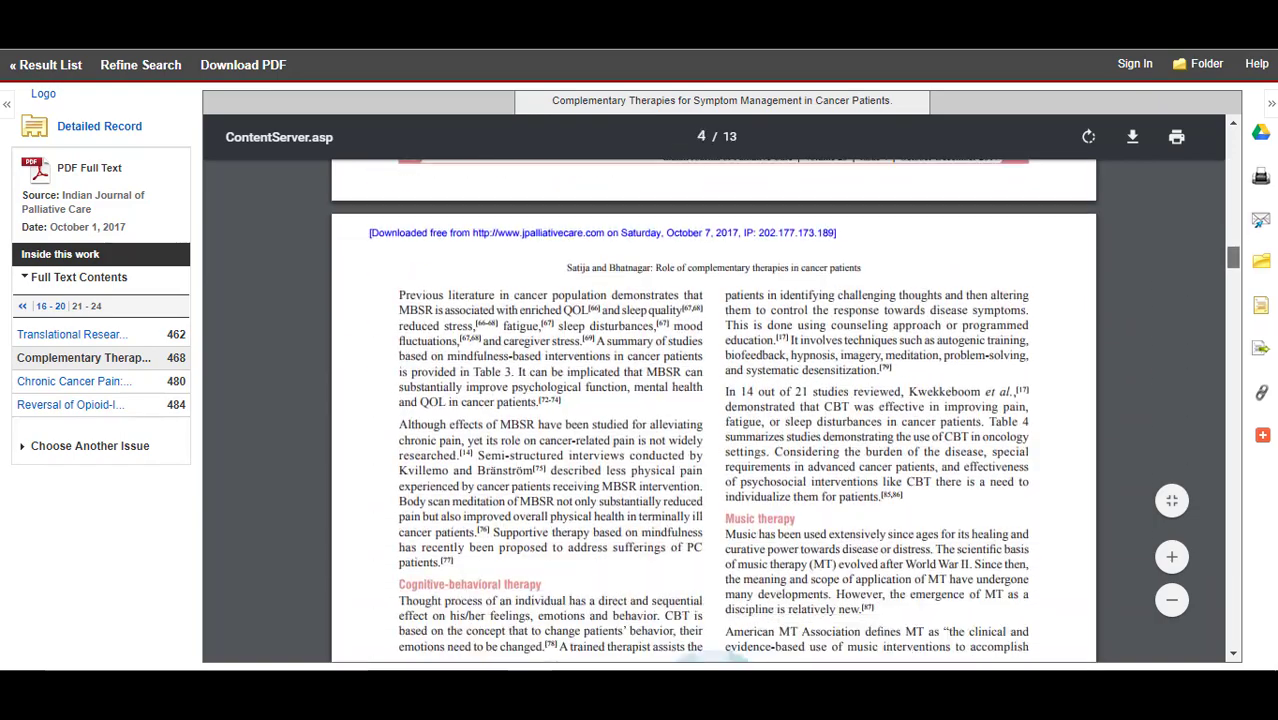
scroll(712, 492, down, 1)
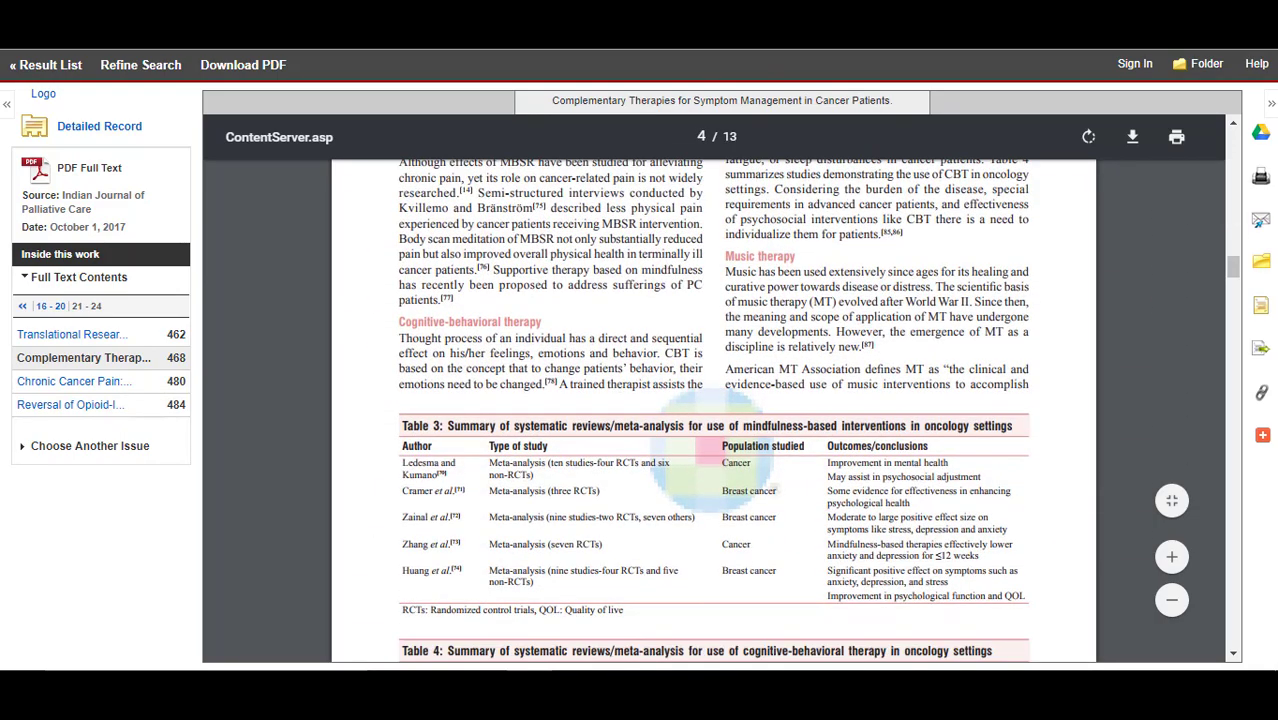
drag(725, 256, 968, 369)
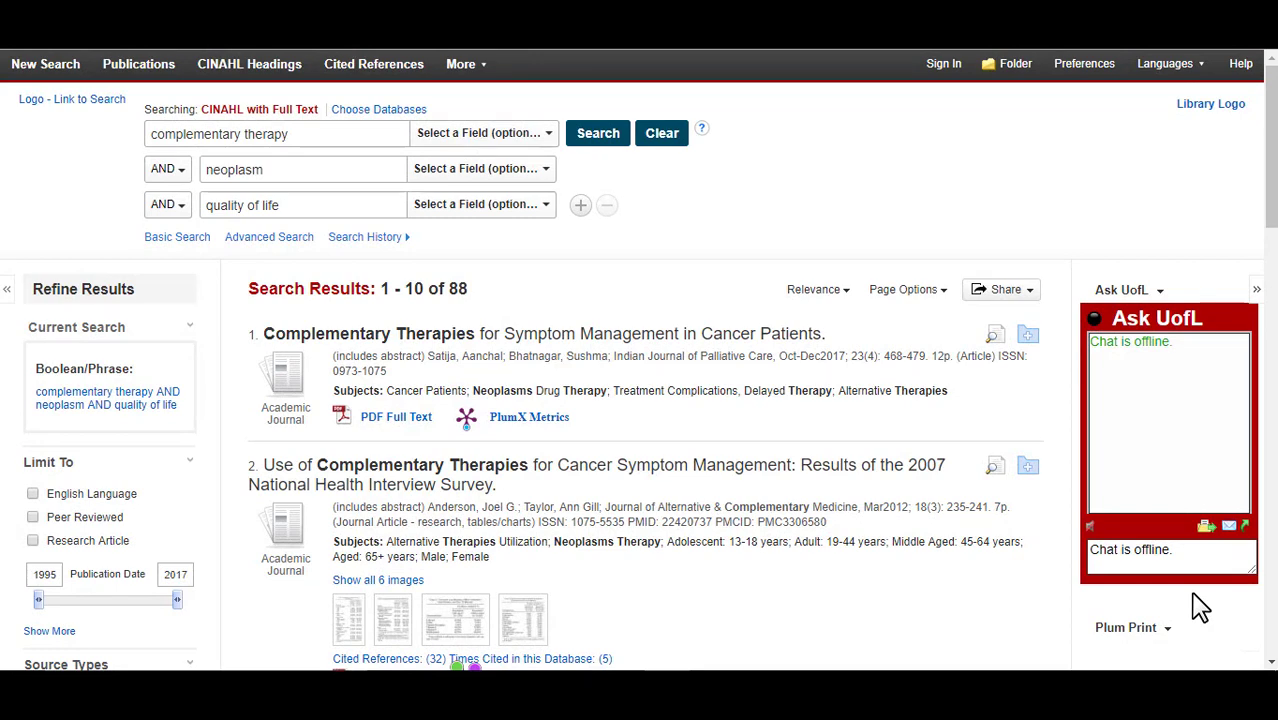
Open the PDF full text of the third result, on lifestyle-related factors in chemotherapy-induced peripheral neuropathy.
scroll(1184, 608, down, 5)
scroll(1184, 610, down, 2)
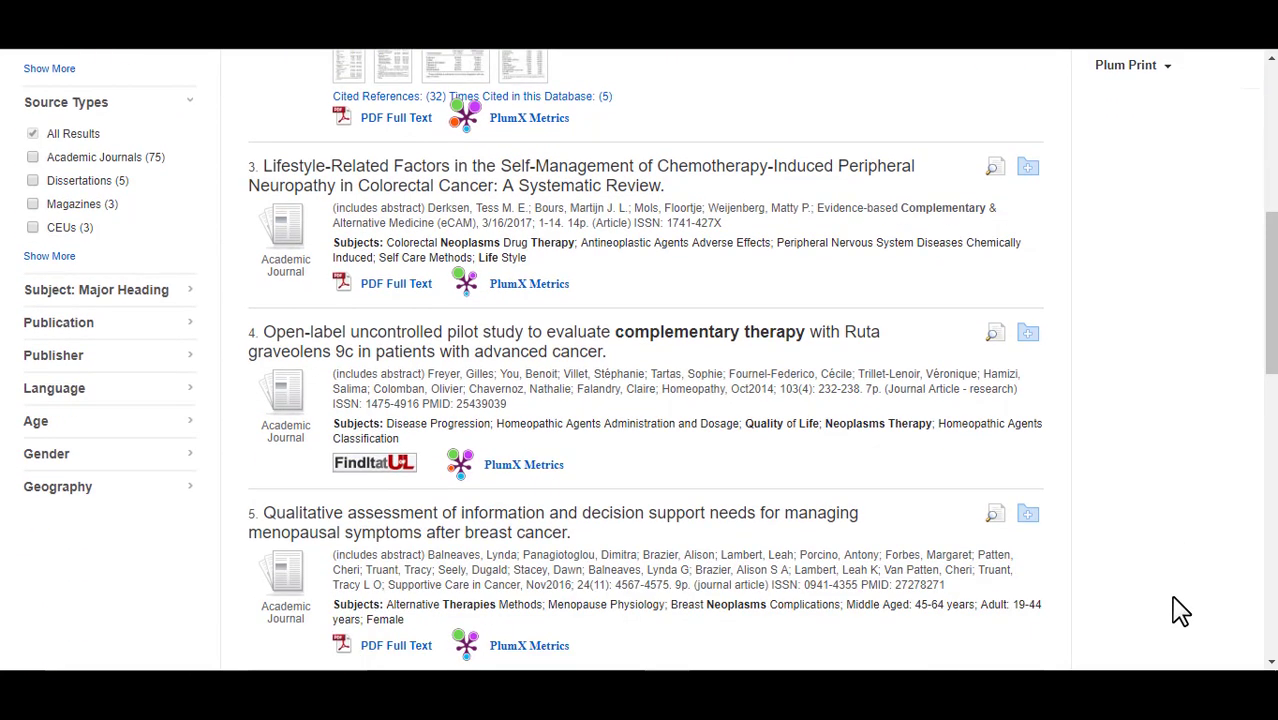
scroll(1180, 610, down, 1)
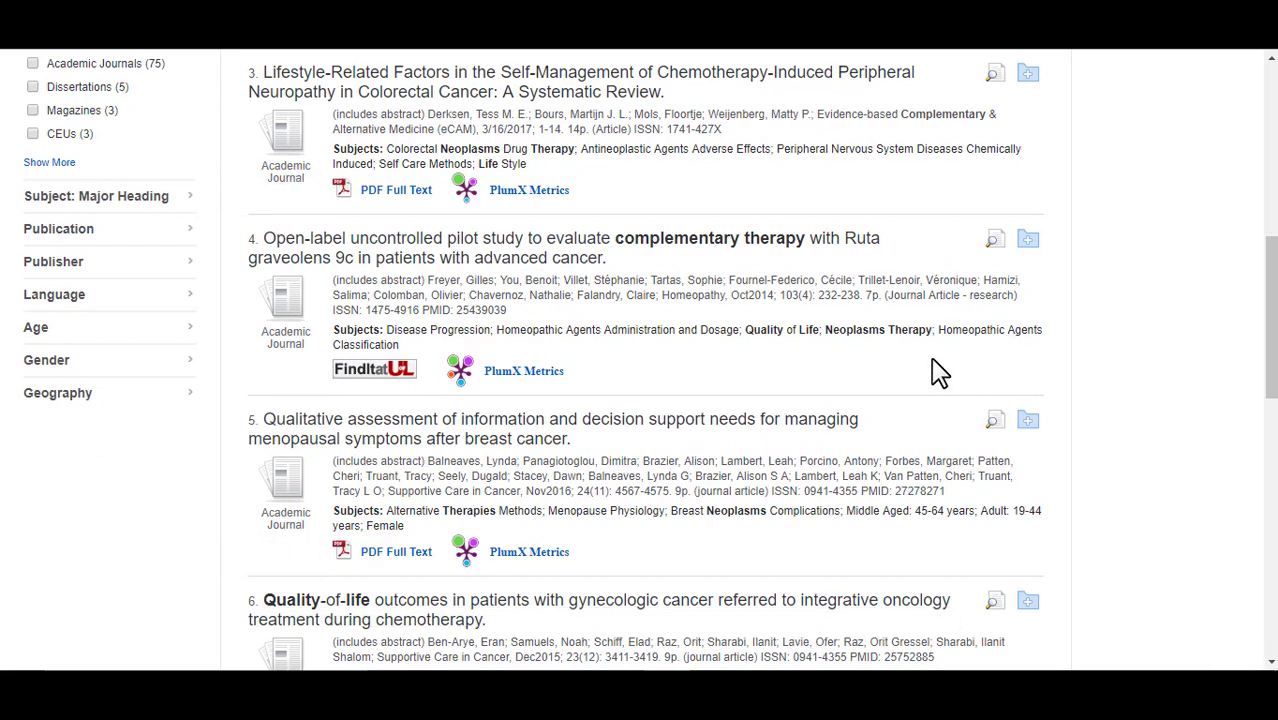
click(384, 196)
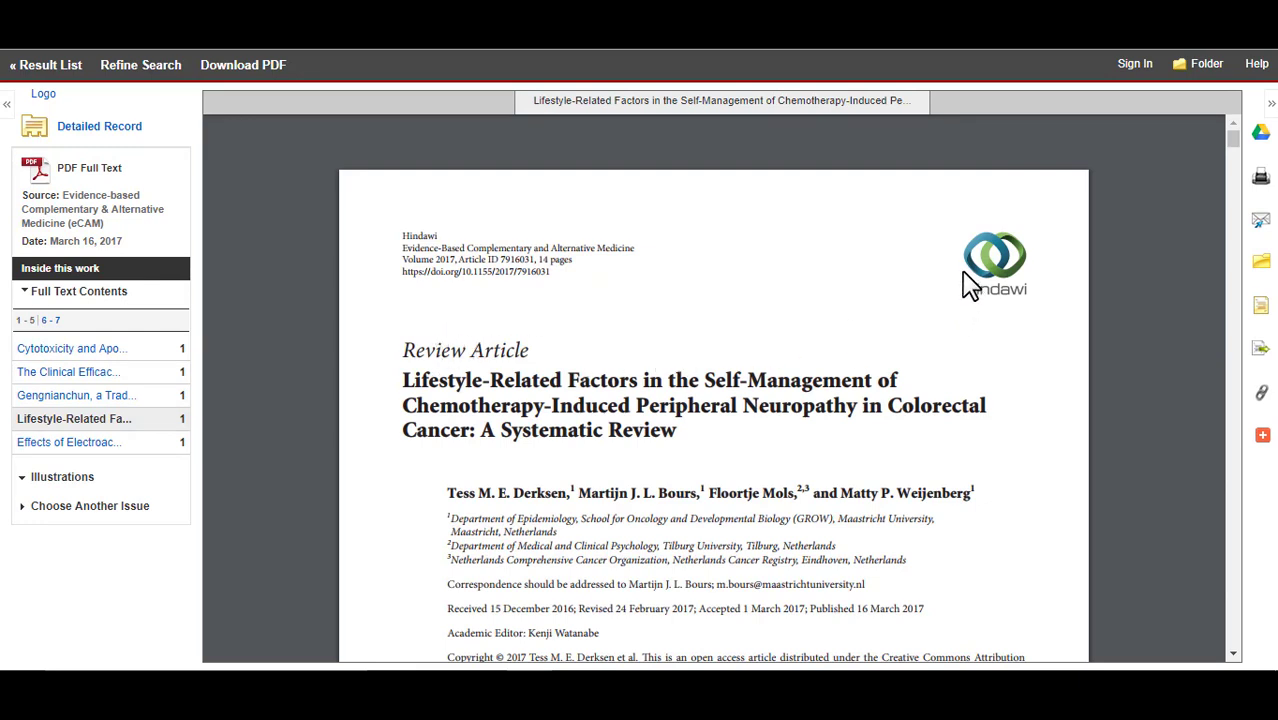
Download the article PDF to the Downloads folder under the file name ContentServer.
mouse_move(962, 250)
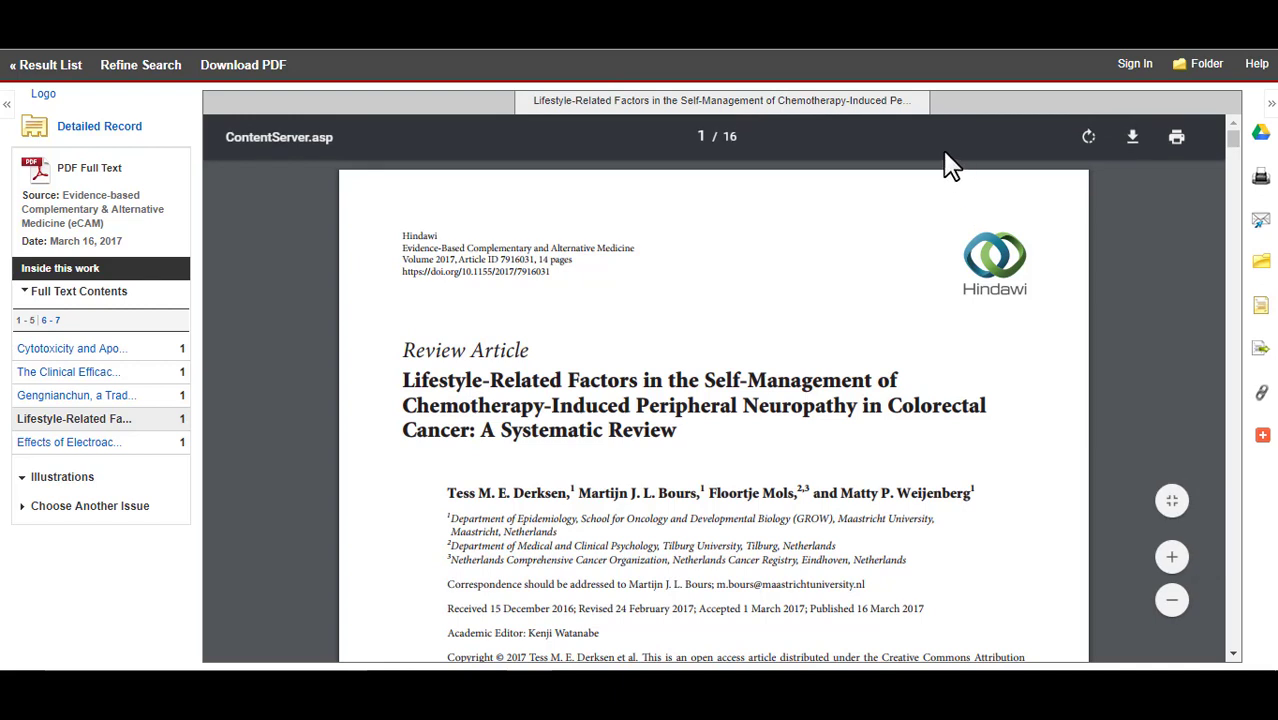
click(1133, 137)
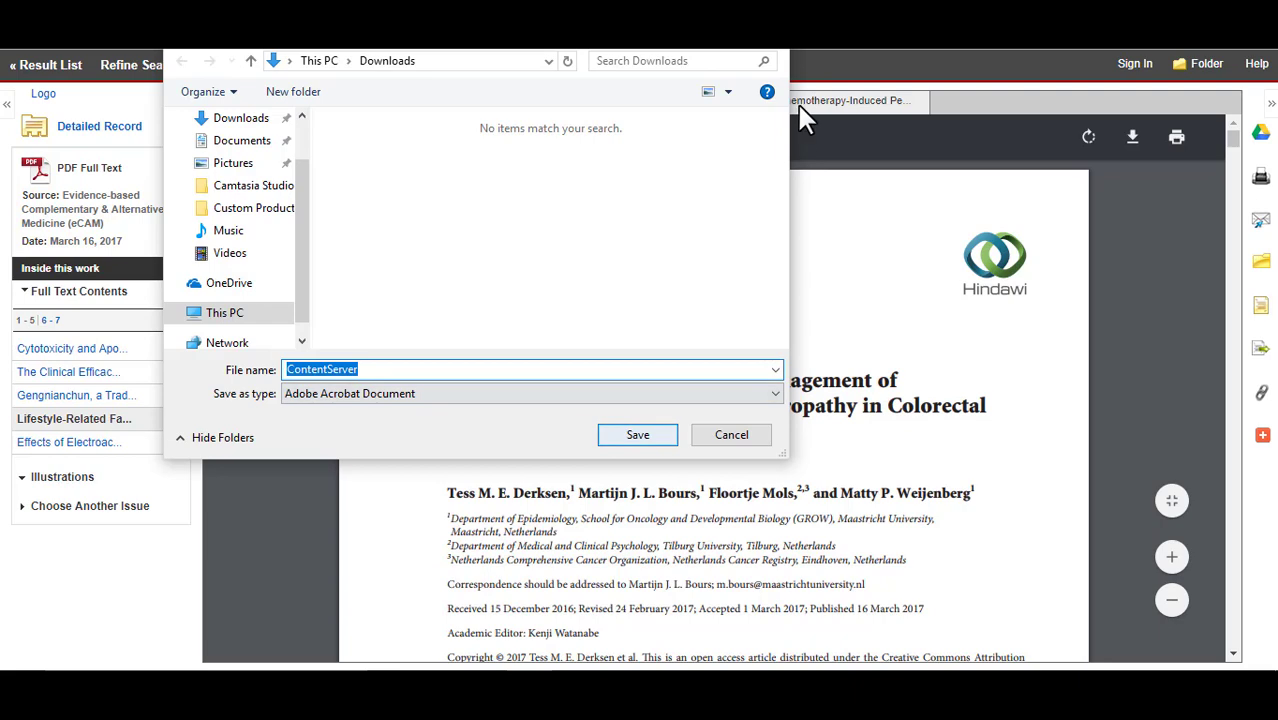
key(Return)
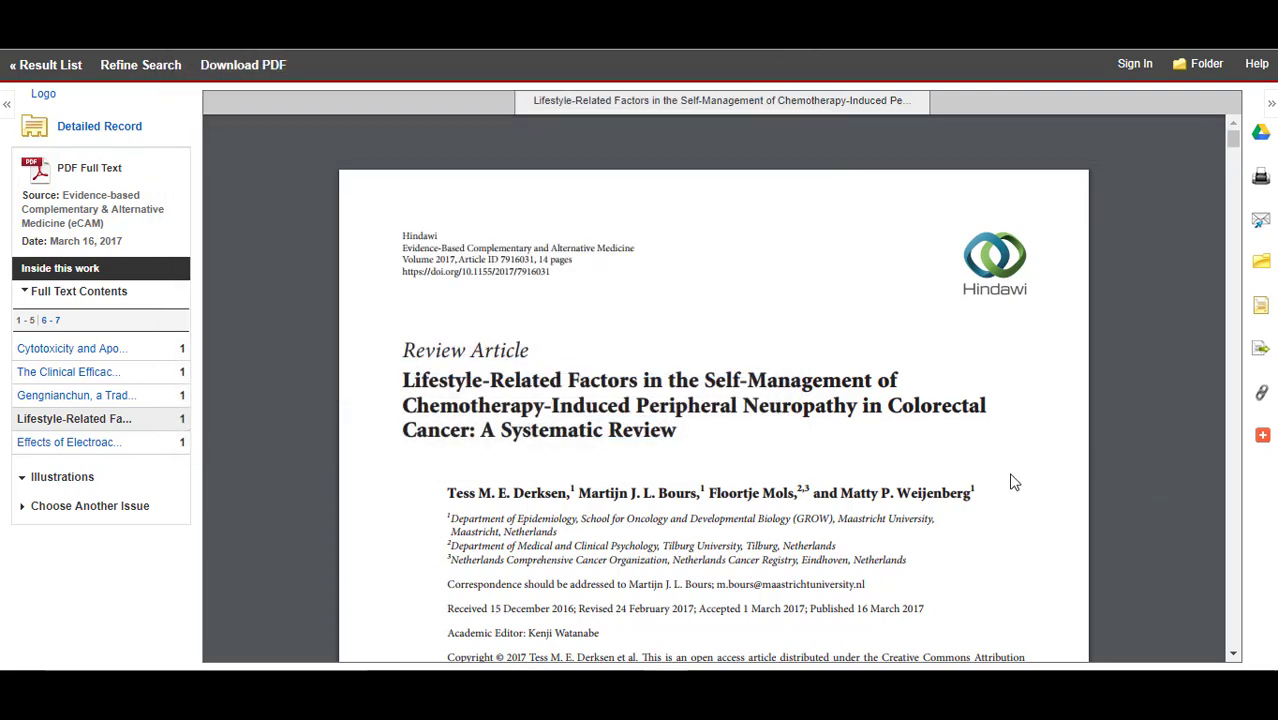
Print all pages of the article with Microsoft Print to PDF as the destination.
mouse_move(639, 190)
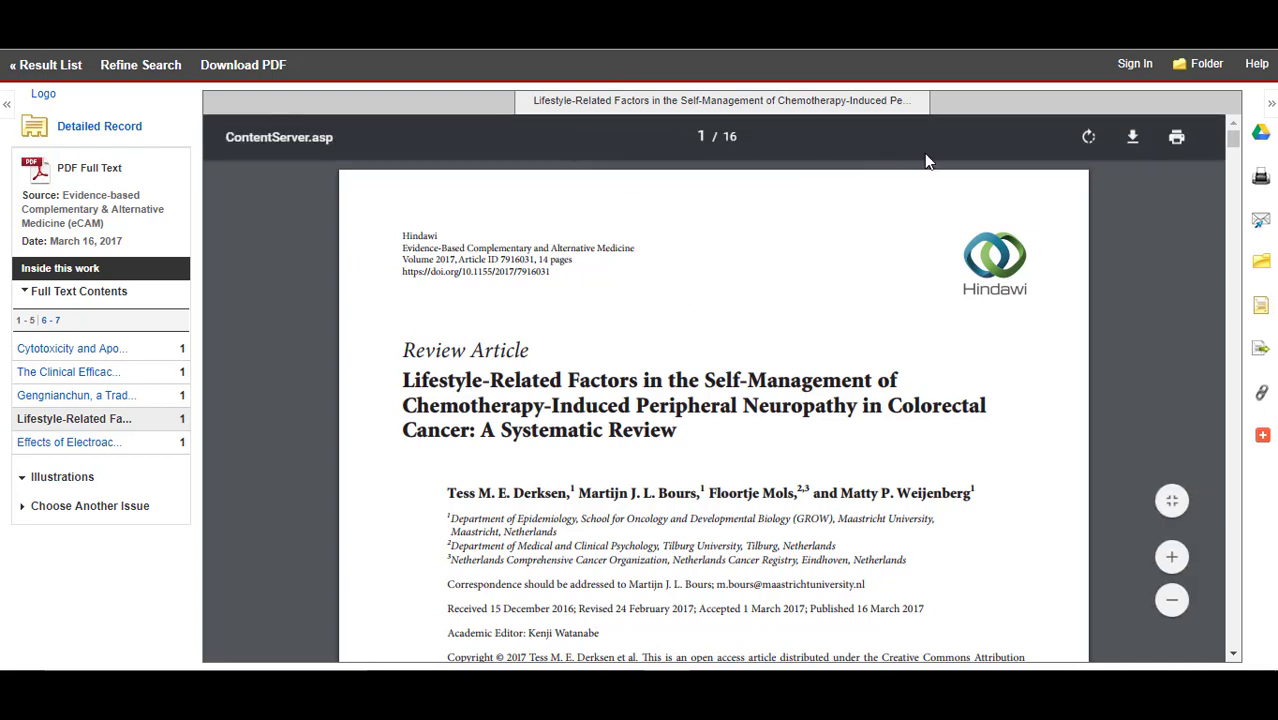
click(1177, 145)
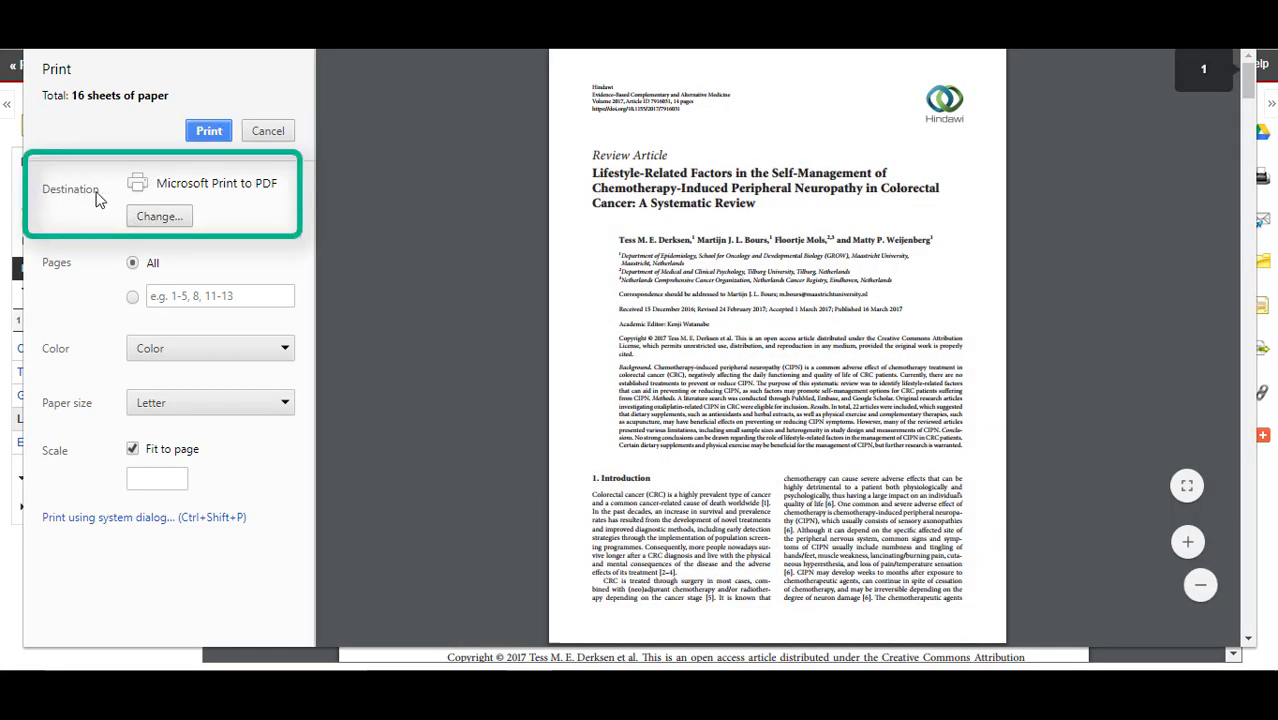
click(160, 217)
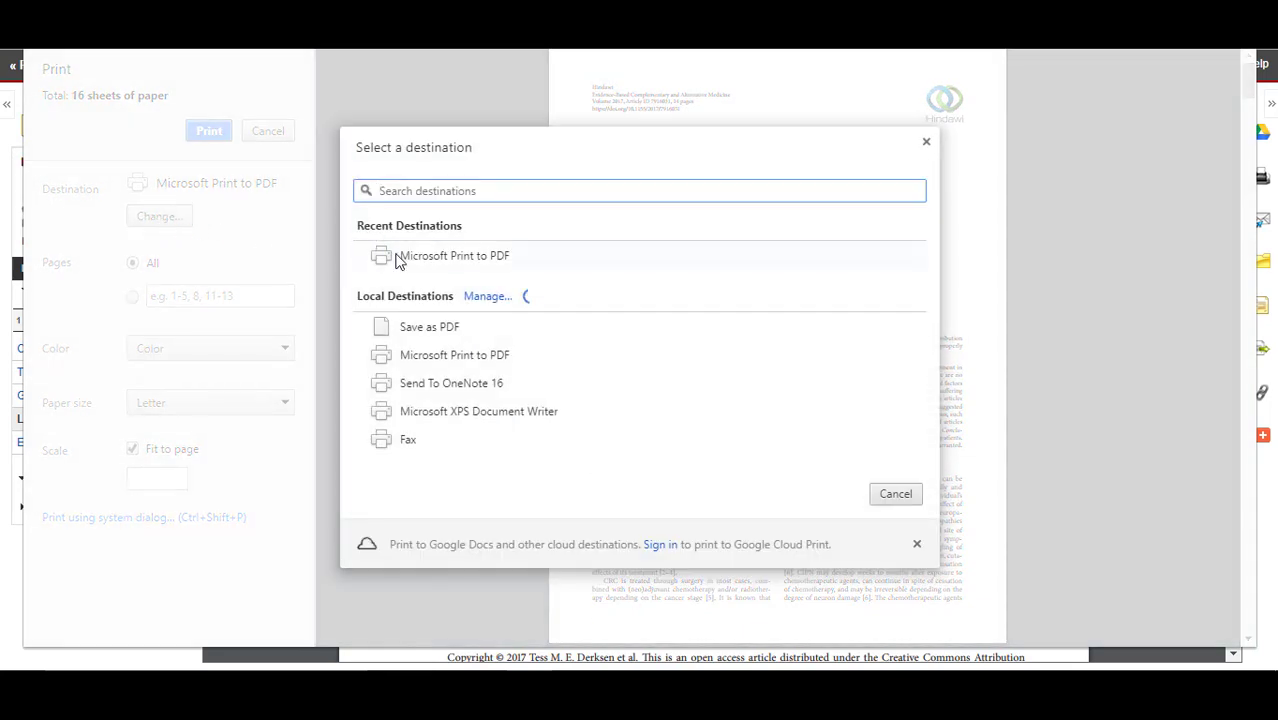
click(438, 265)
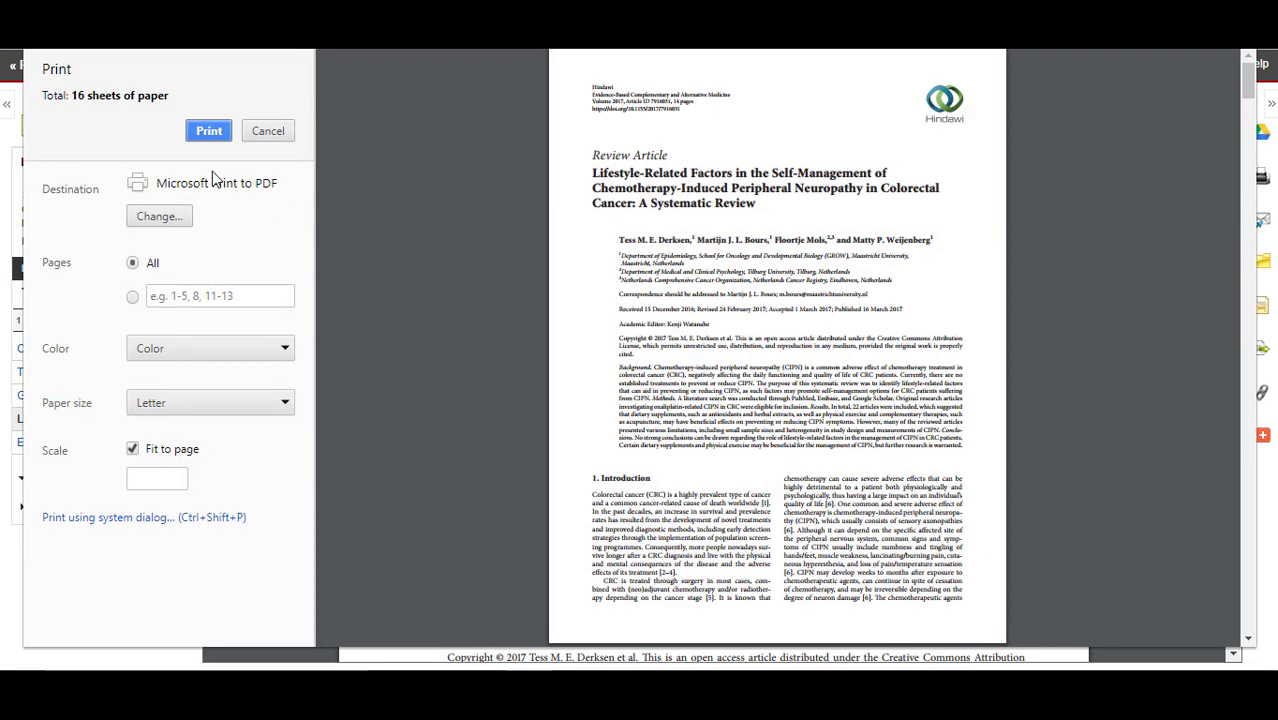
click(207, 133)
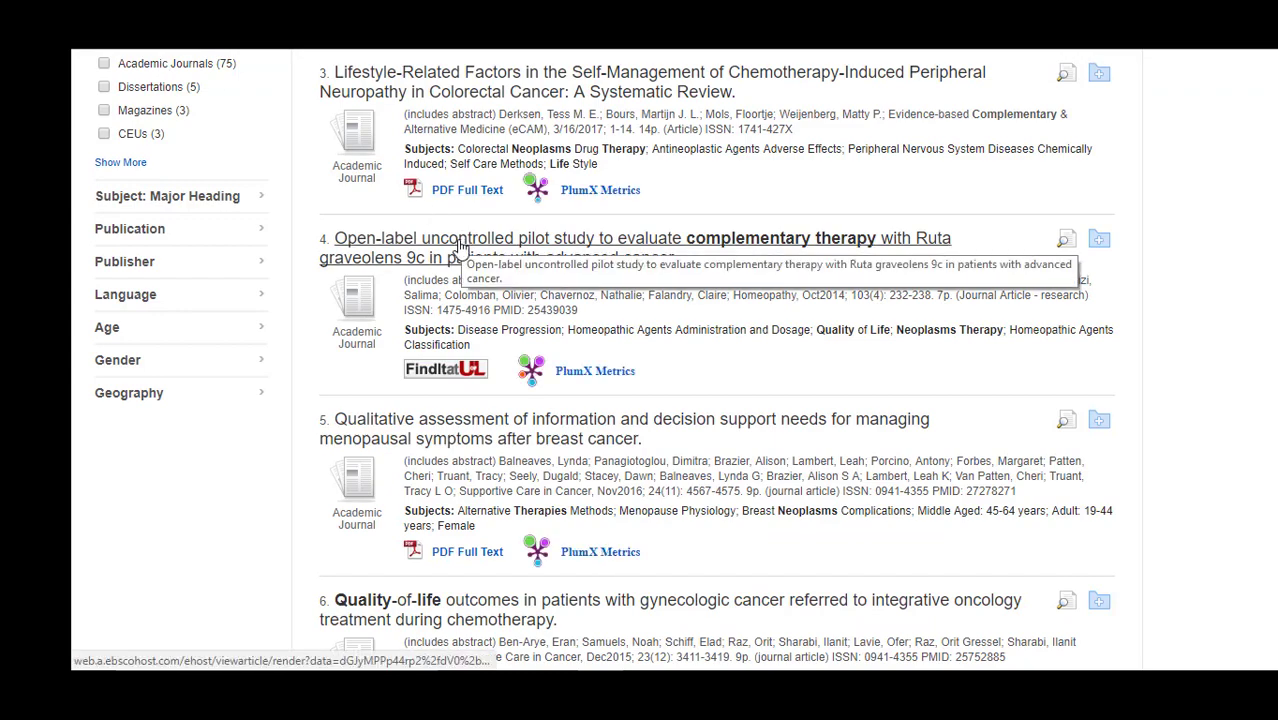
Open the library's full-text finder for the fourth result, the pilot study on Ruta graveolens 9c in advanced cancer.
scroll(461, 245, up, 3)
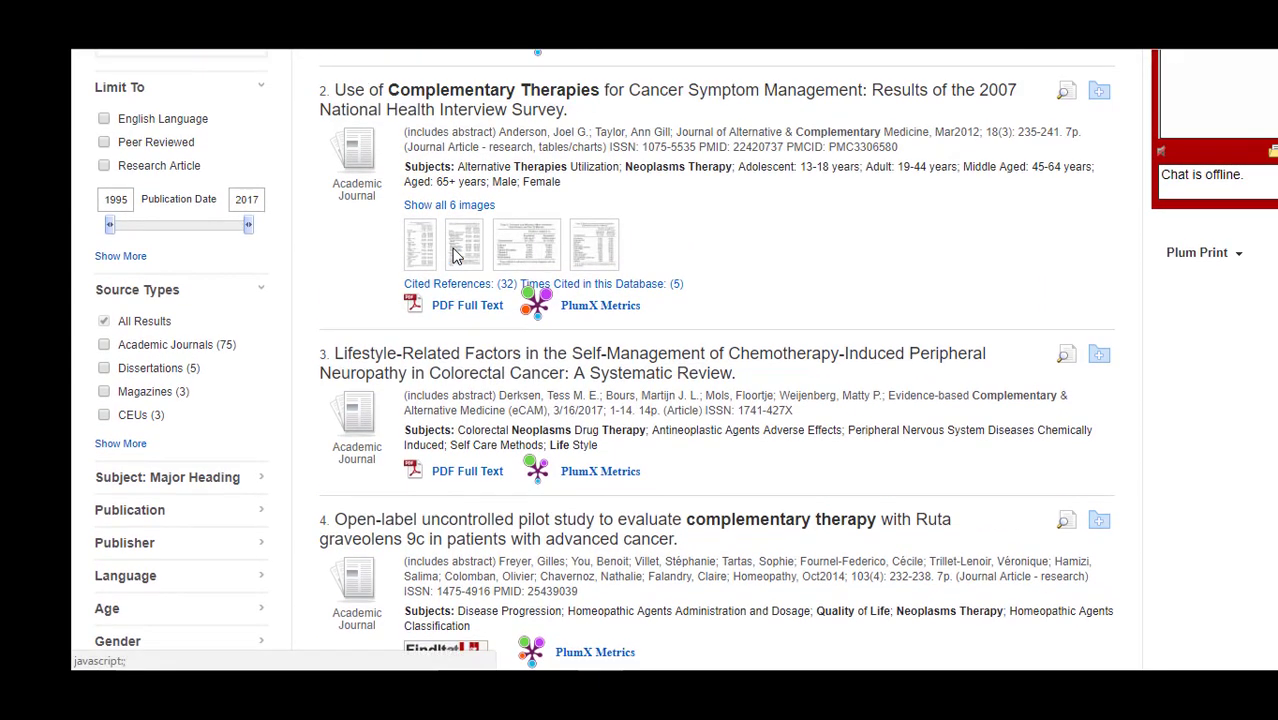
scroll(457, 251, down, 3)
mouse_move(590, 370)
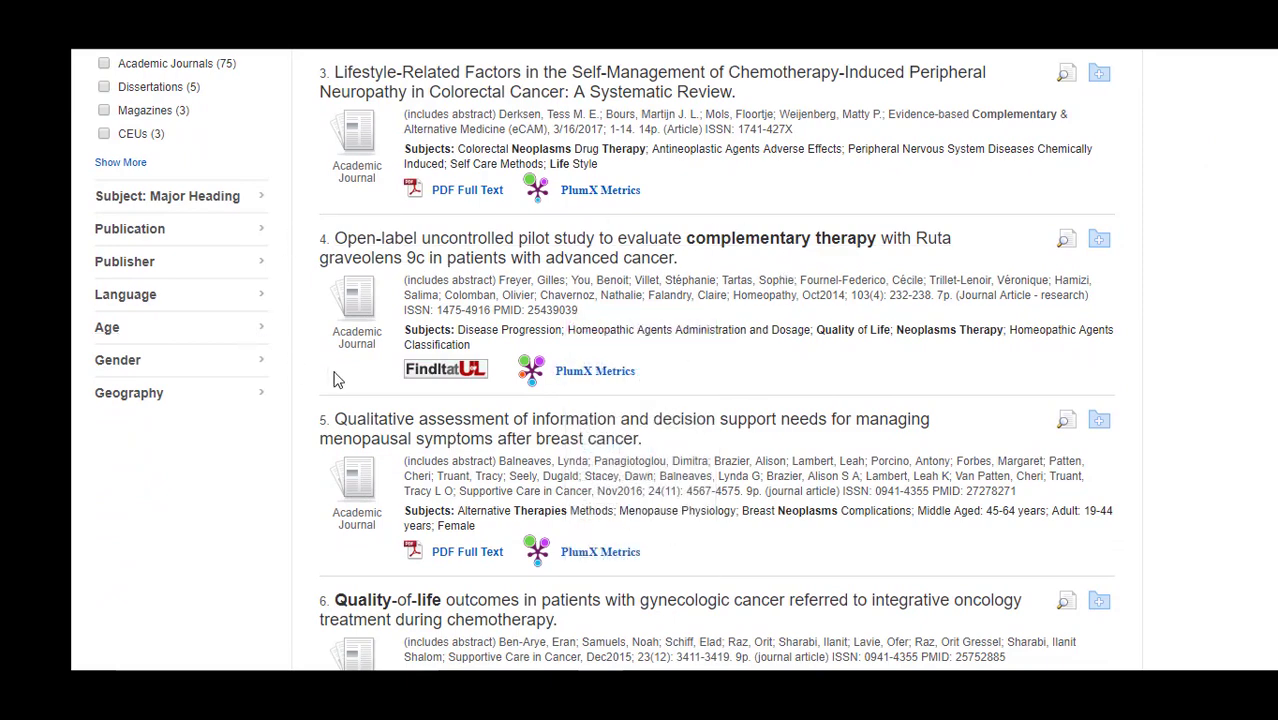
click(434, 374)
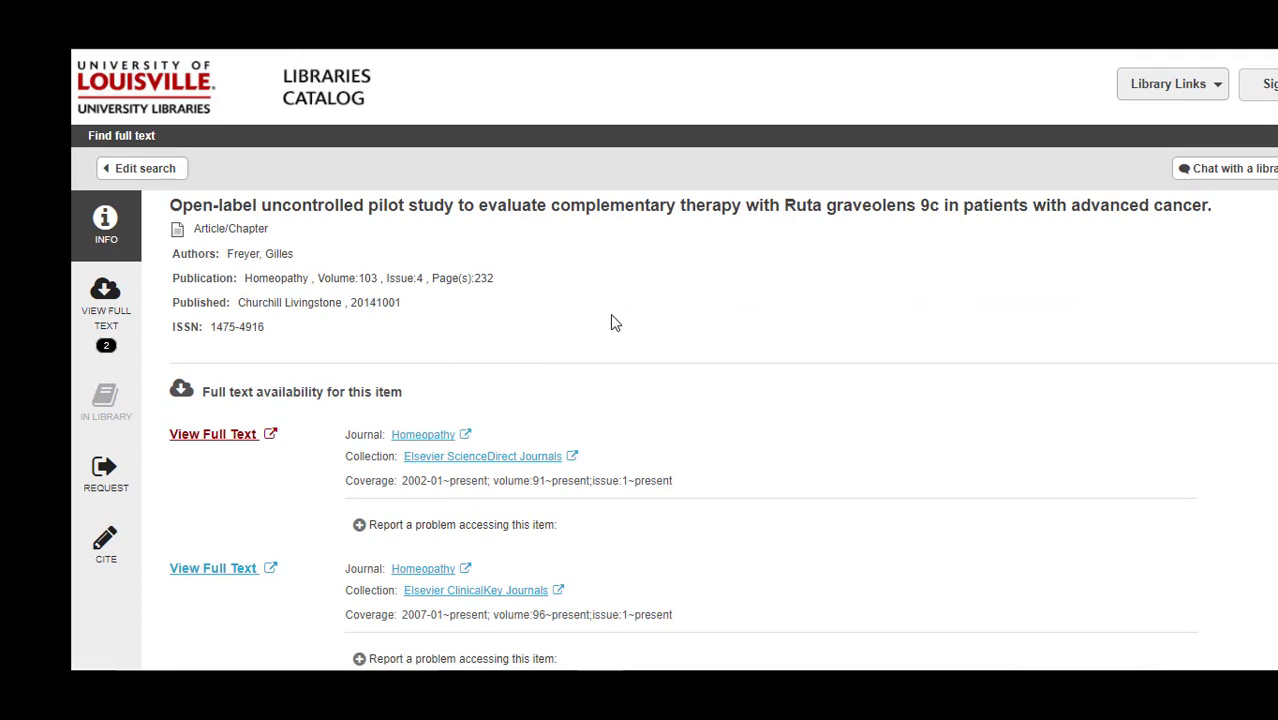
Look through the Ruta graveolens article's Elsevier full-text links, citation options and interlibrary loan request option.
scroll(617, 310, down, 1)
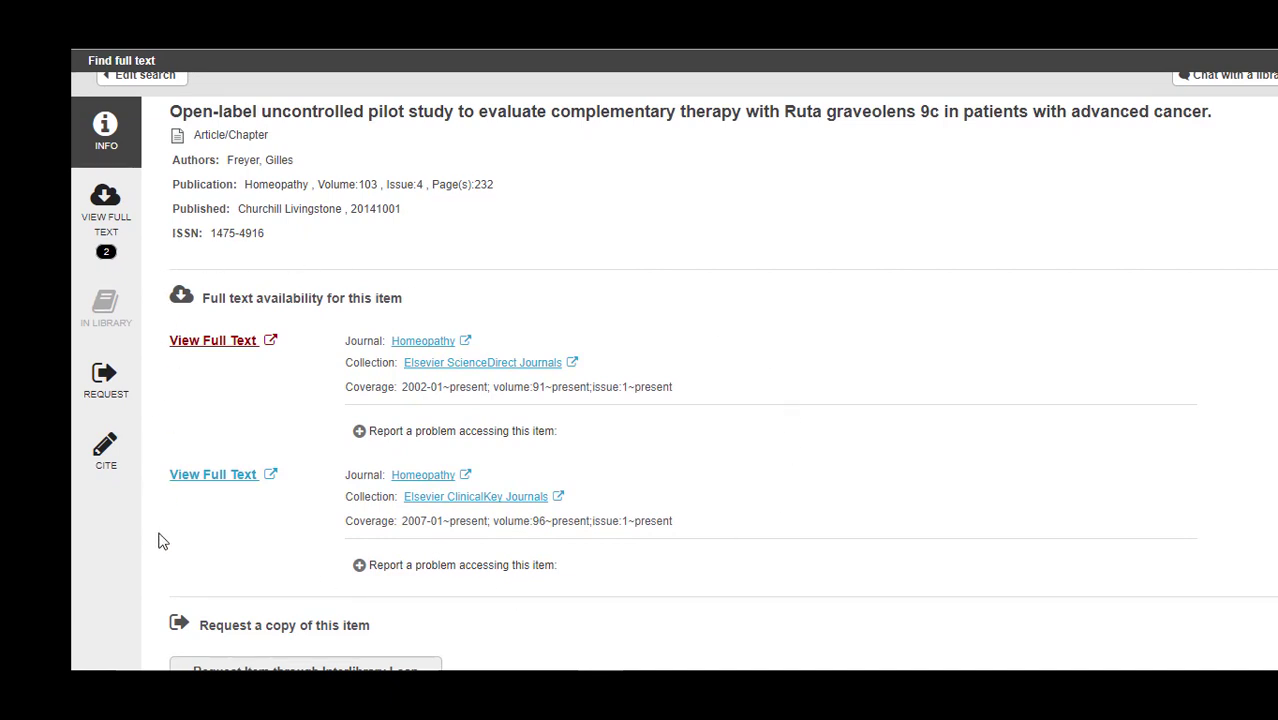
click(228, 342)
scroll(279, 410, down, 1)
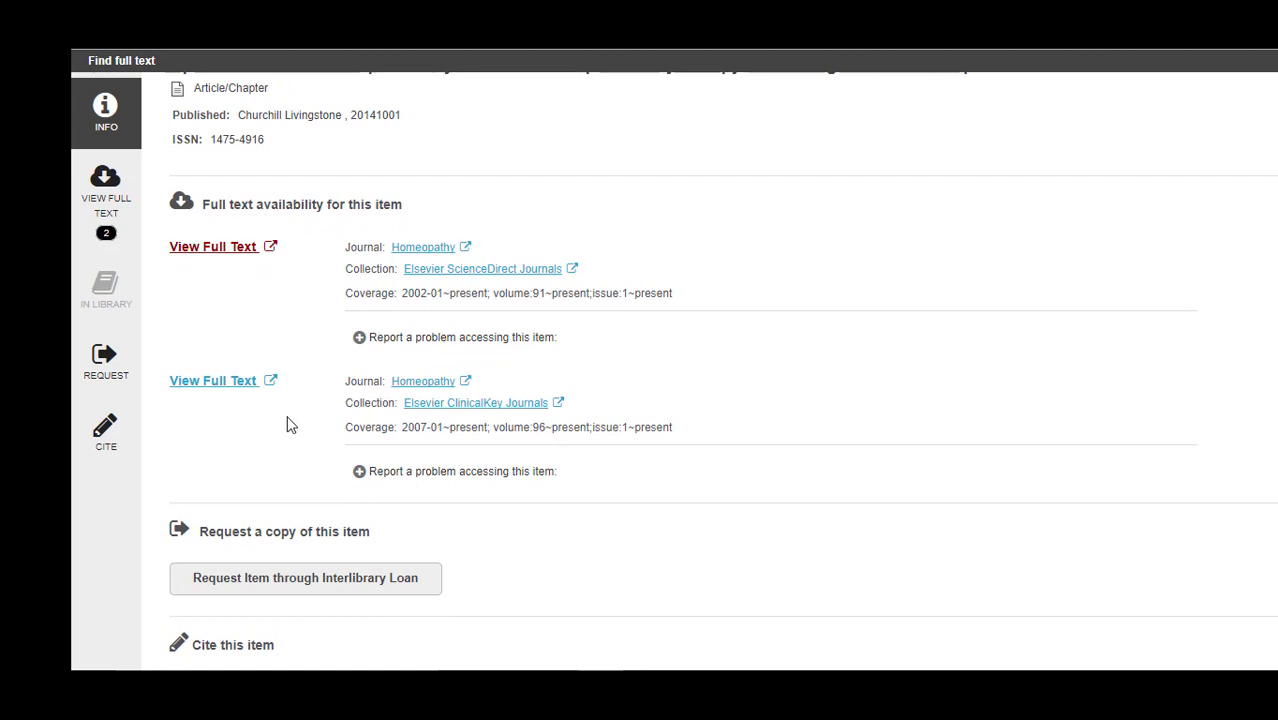
scroll(287, 423, down, 1)
scroll(287, 423, down, 2)
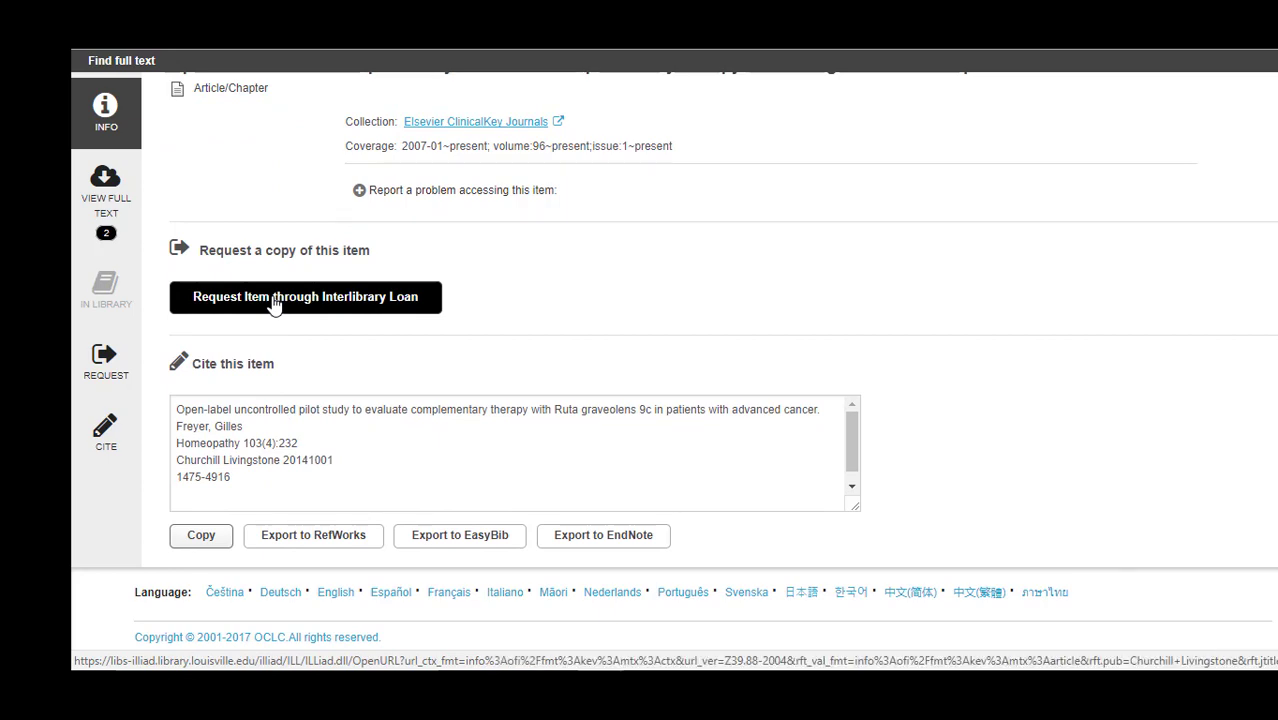
click(275, 298)
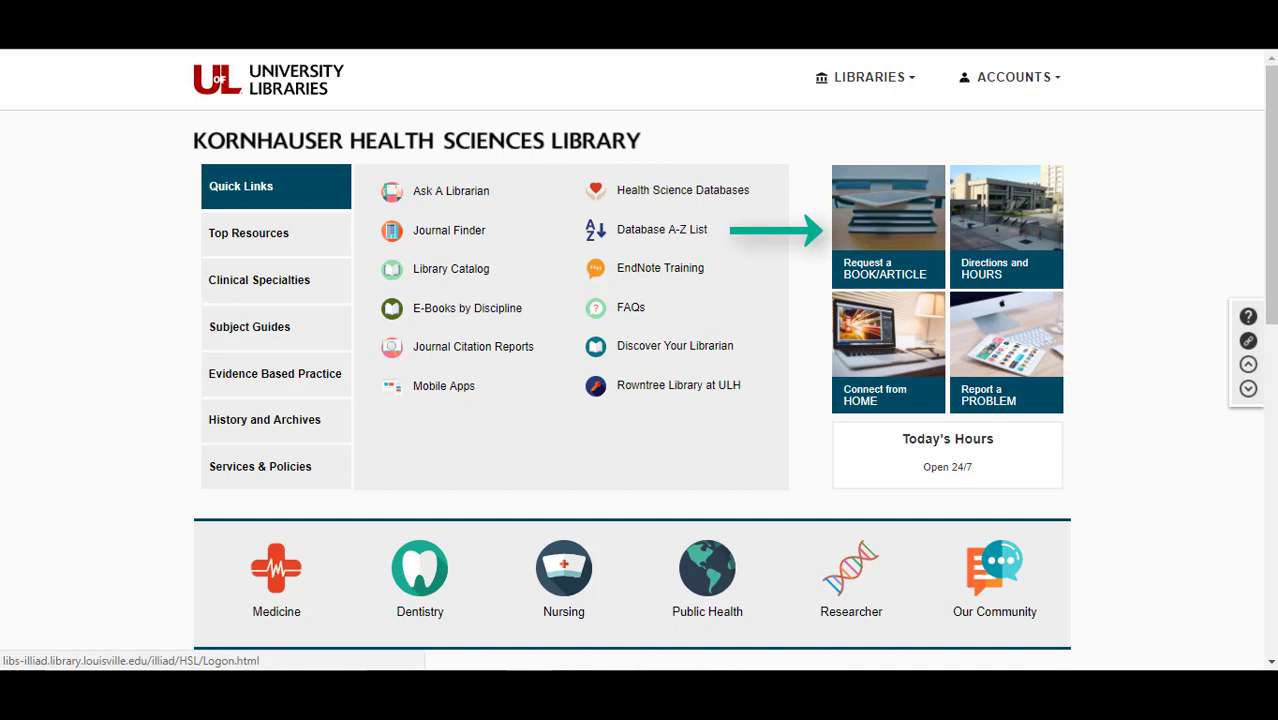
Open the interlibrary loan photocopy request form for the Nutritional Neuroscience article on vitamin D supplement and sleep quality.
click(888, 230)
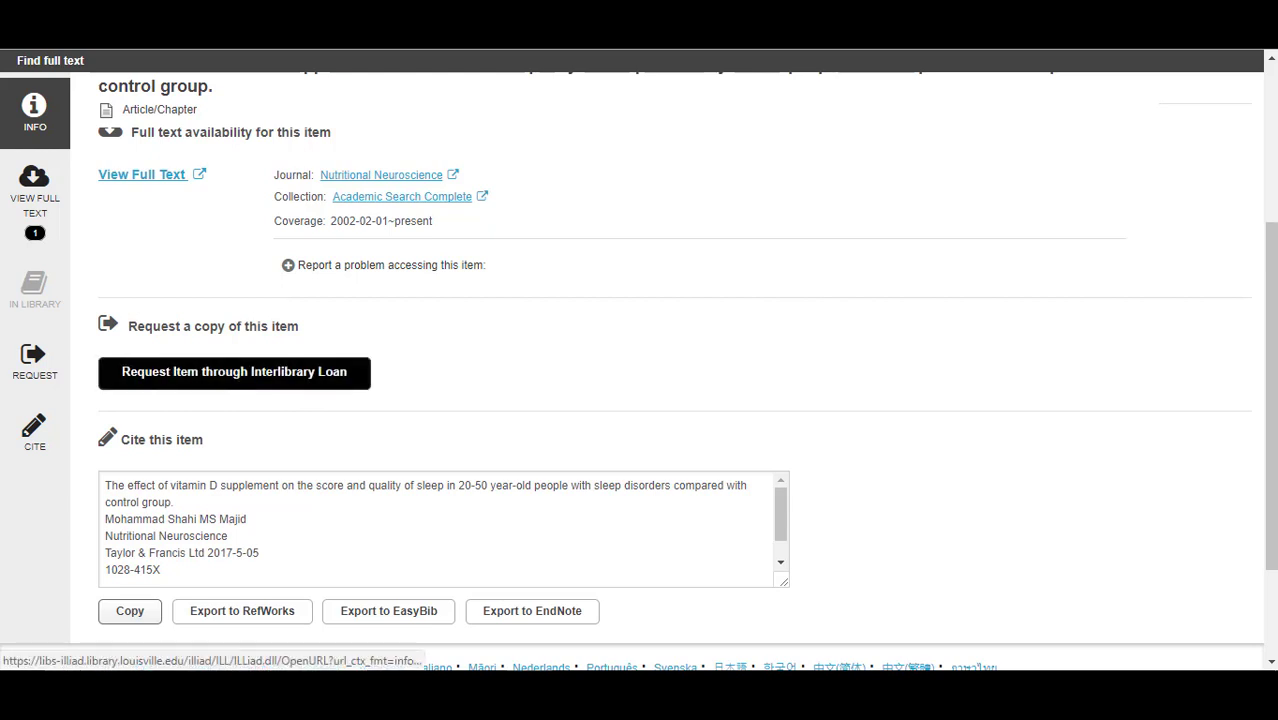
click(234, 372)
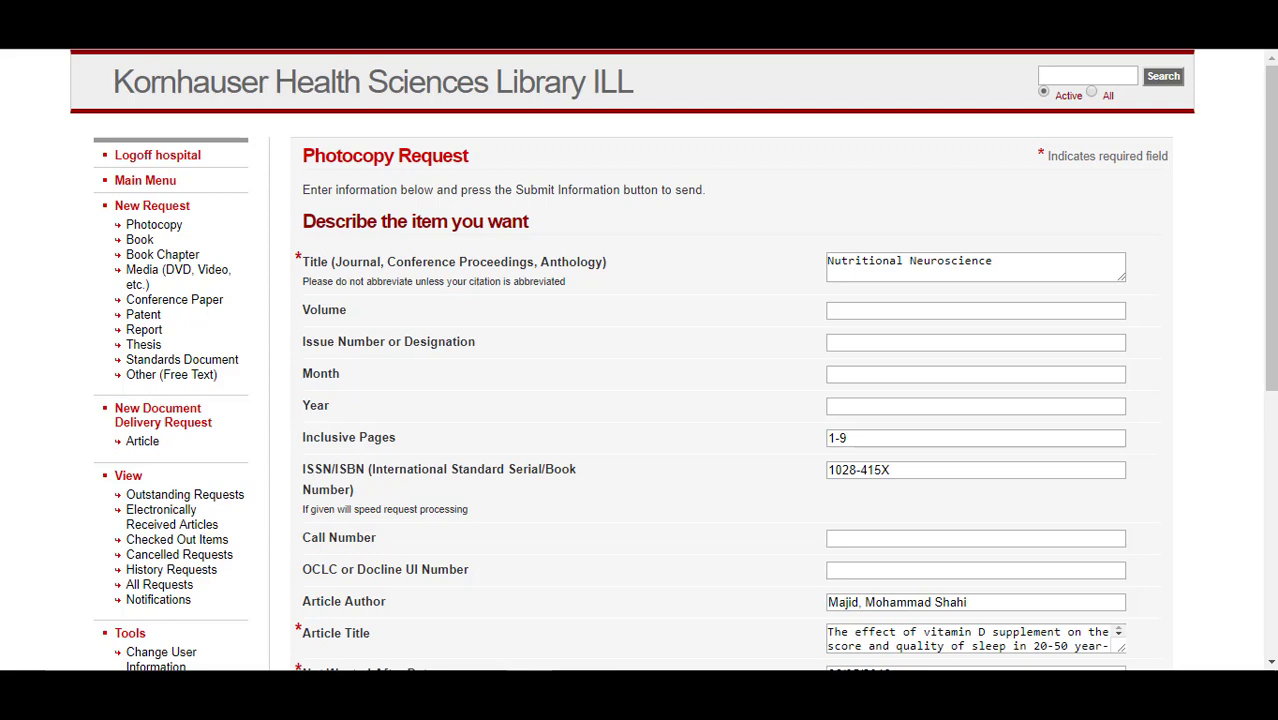
Check and submit the prefilled photocopy request, and look through the outstanding requests, checked-out materials and received articles.
scroll(685, 360, down, 5)
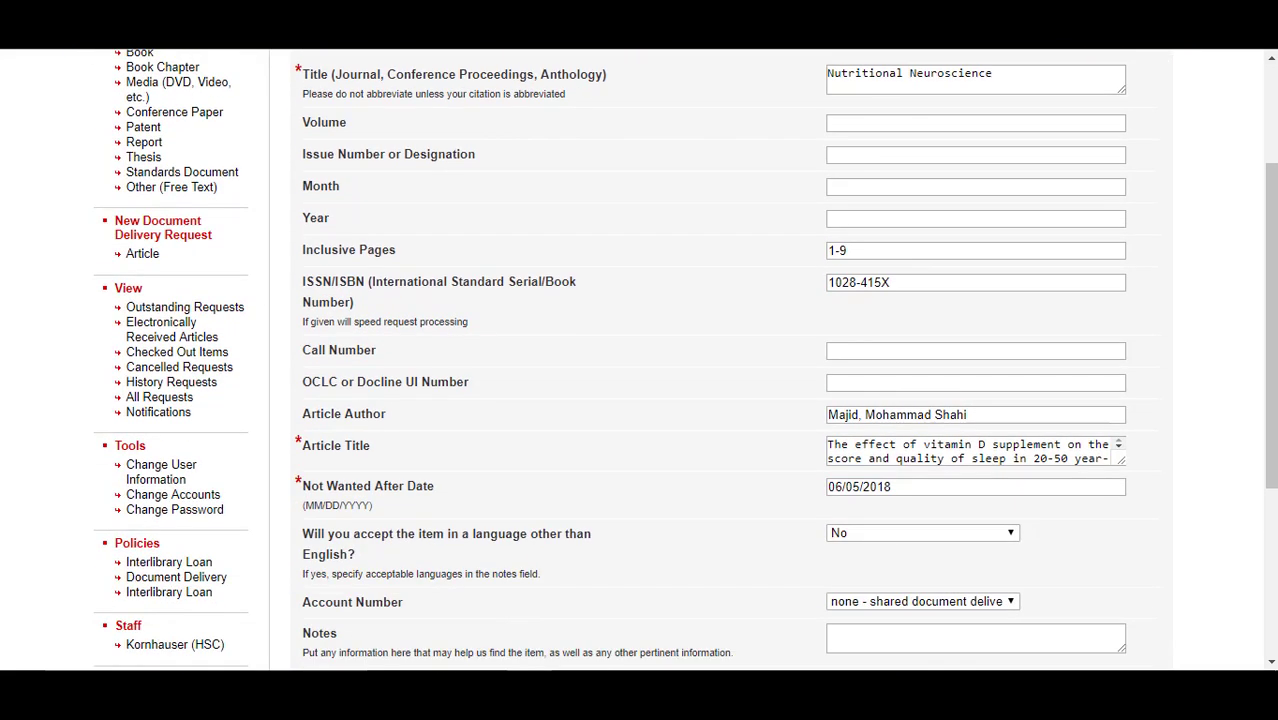
scroll(685, 360, down, 3)
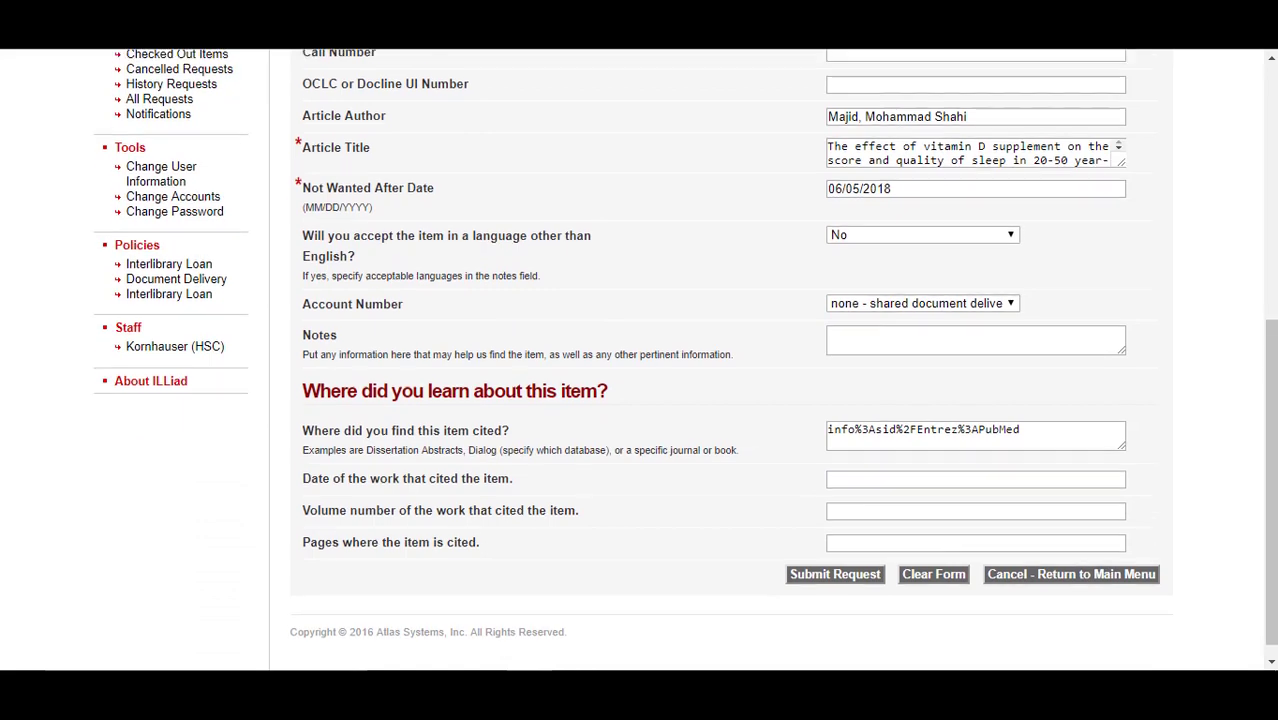
click(834, 557)
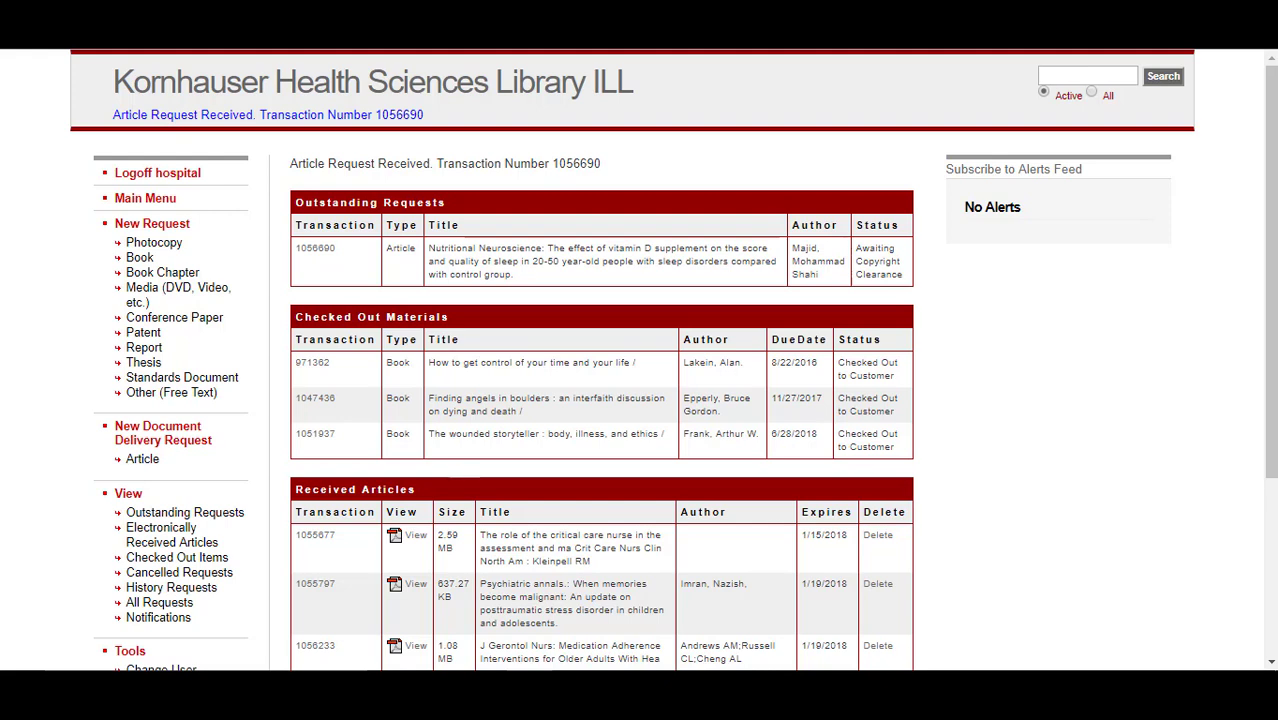
scroll(640, 360, down, 2)
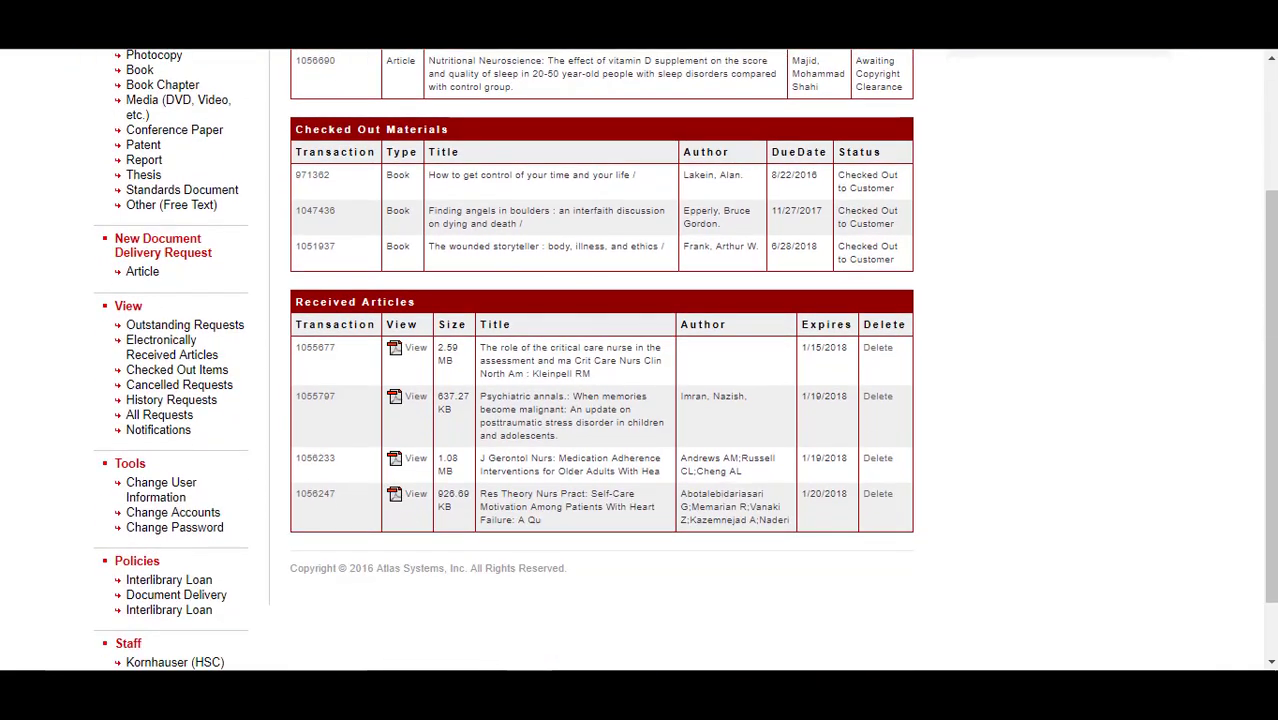